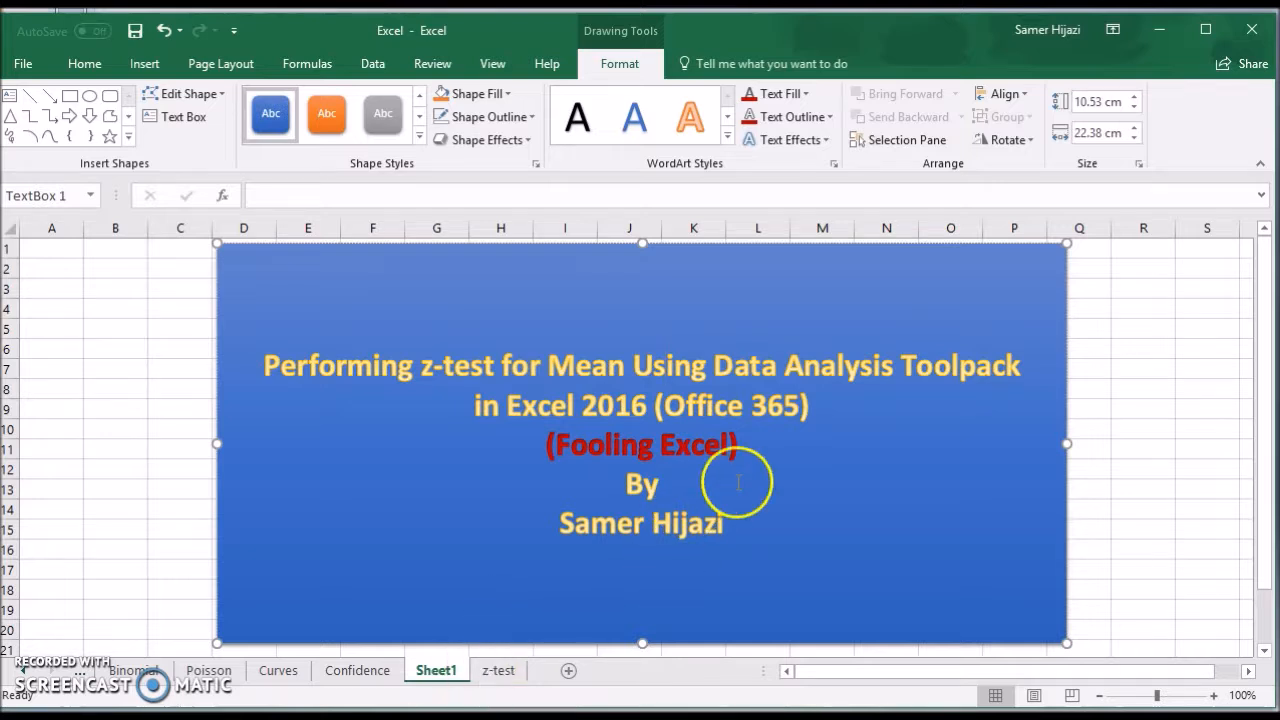
# Open the z-test worksheet and look through its pit stop times and the problem statement.
pyautogui.moveTo(736, 447); pyautogui.dragTo(574, 448)
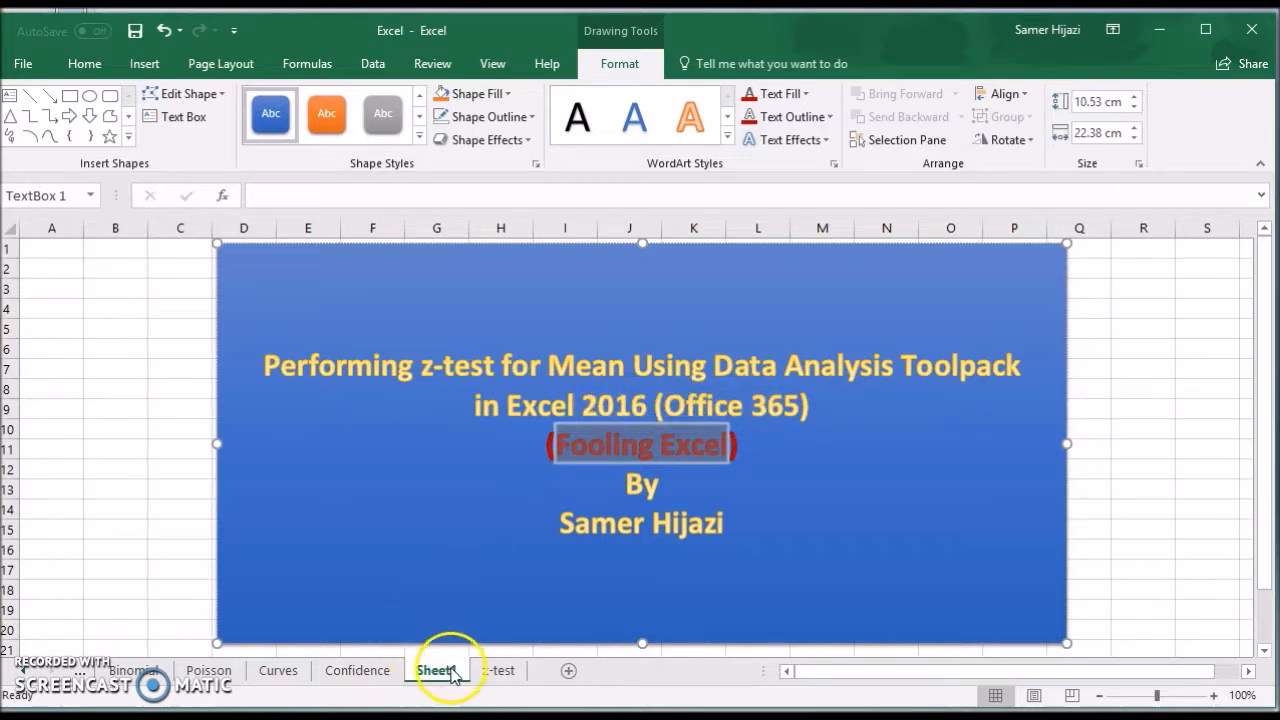
pyautogui.click(499, 672)
pyautogui.scroll(-1, 308, 455)
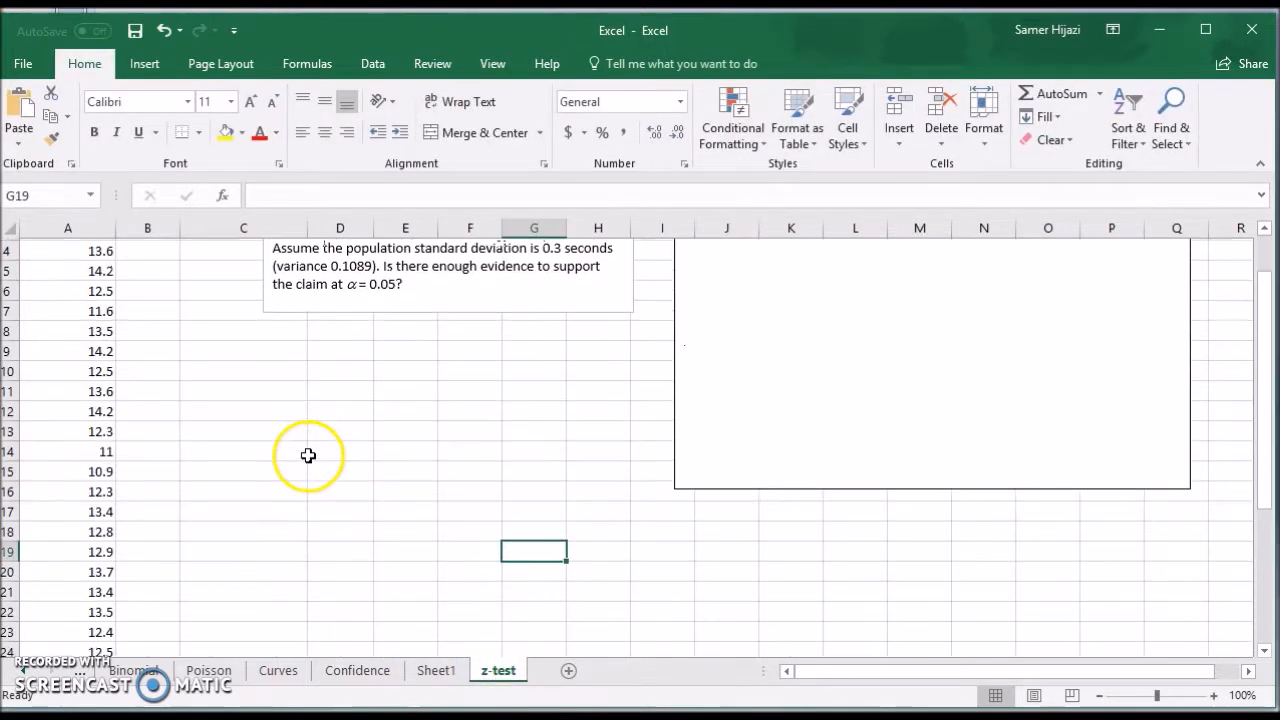
pyautogui.scroll(-7, 308, 455)
pyautogui.scroll(7, 307, 457)
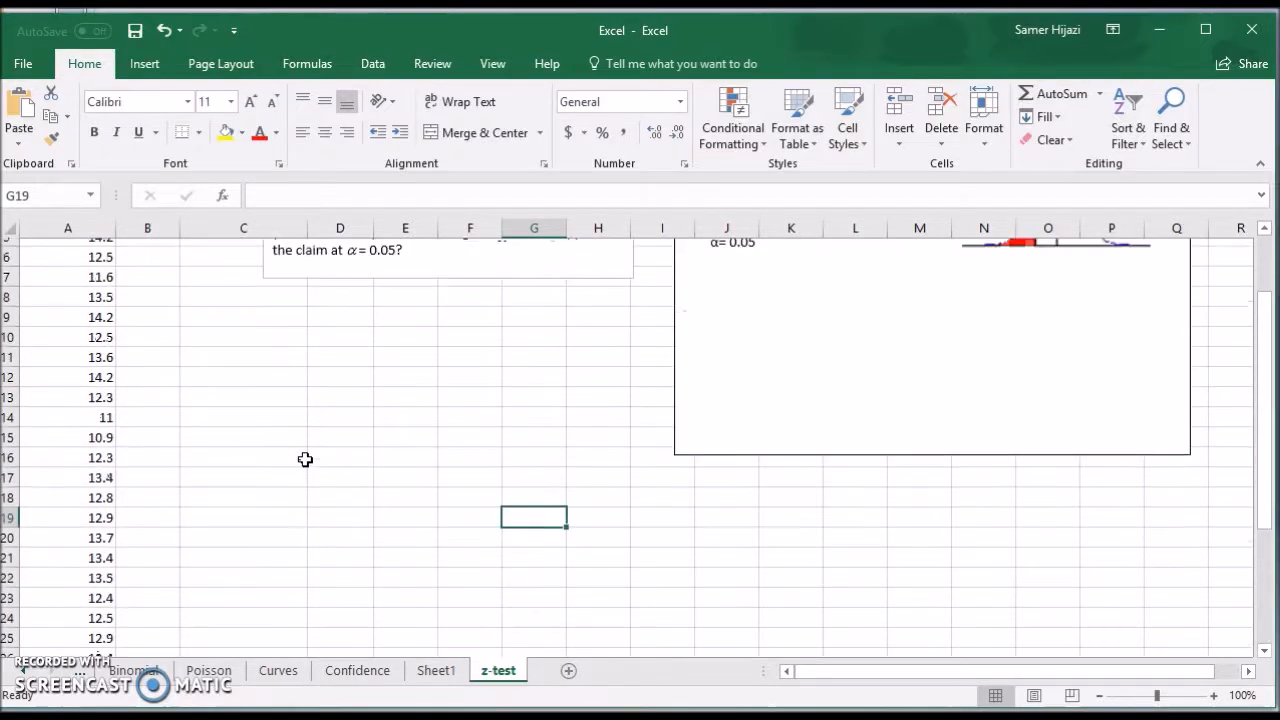
pyautogui.scroll(2, 305, 459)
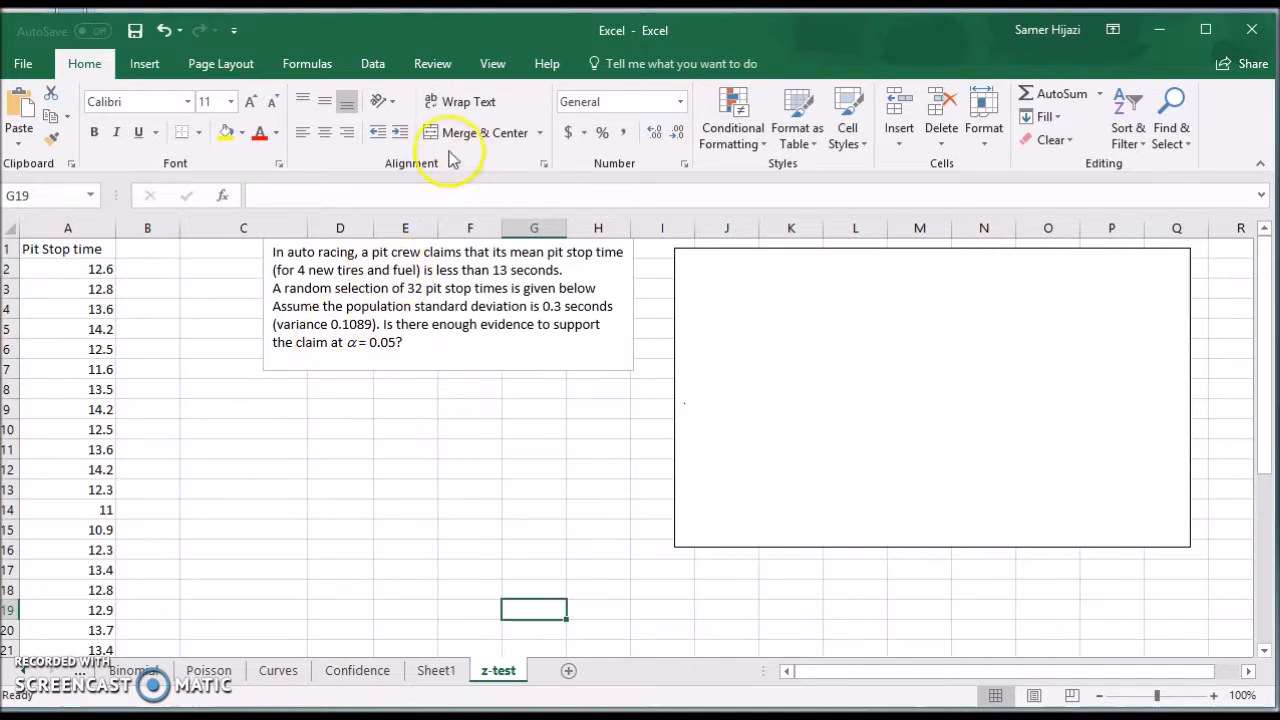
pyautogui.click(372, 66)
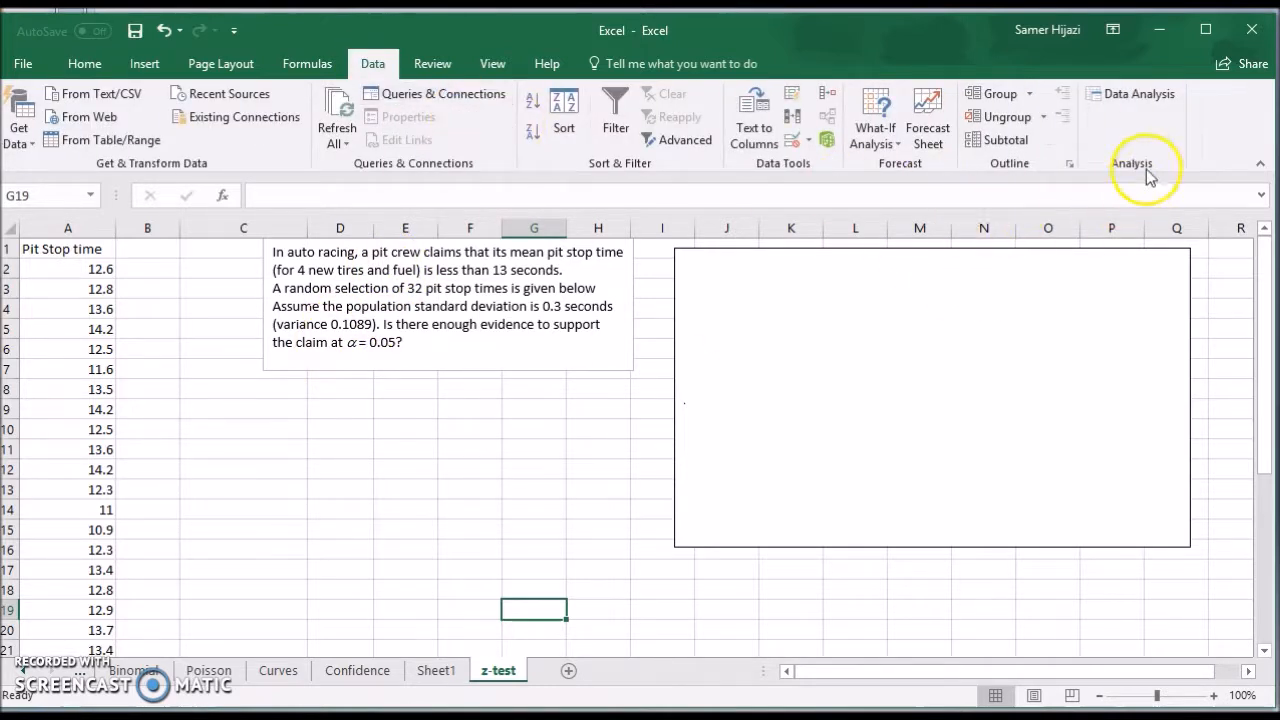
pyautogui.click(1140, 96)
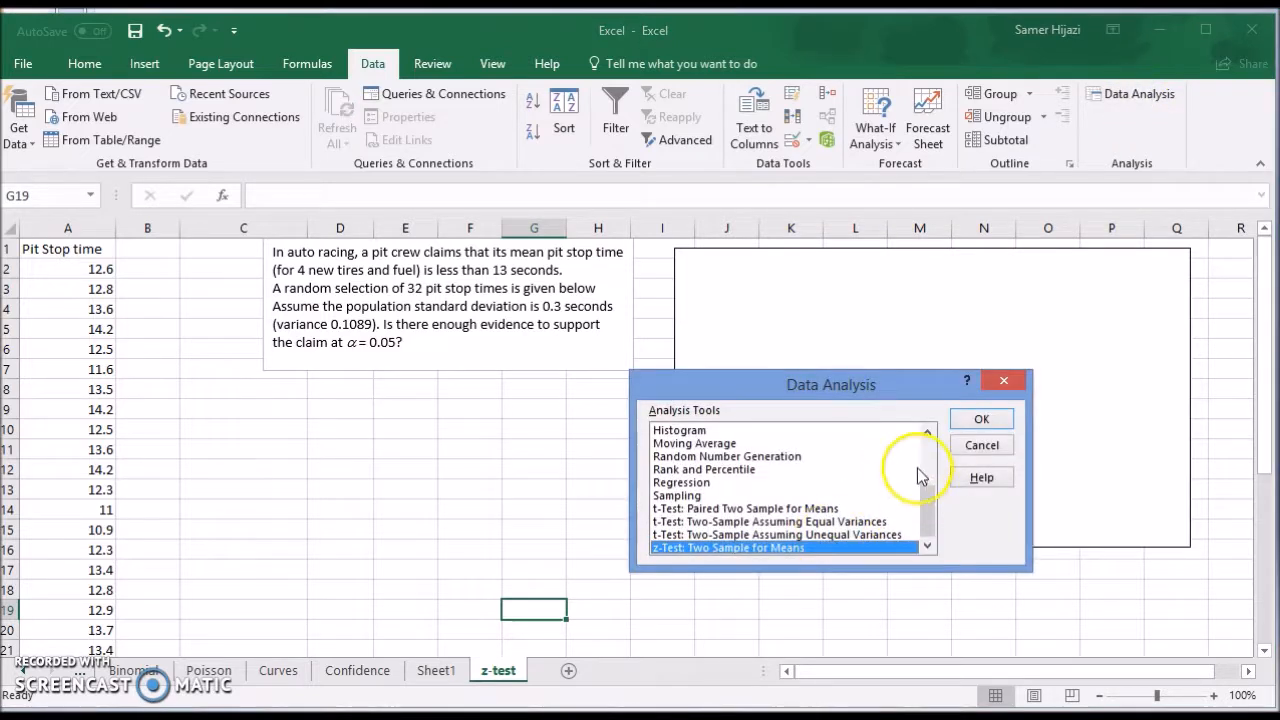
pyautogui.moveTo(912, 302); pyautogui.dragTo(841, 269)
pyautogui.moveTo(855, 406); pyautogui.dragTo(857, 415)
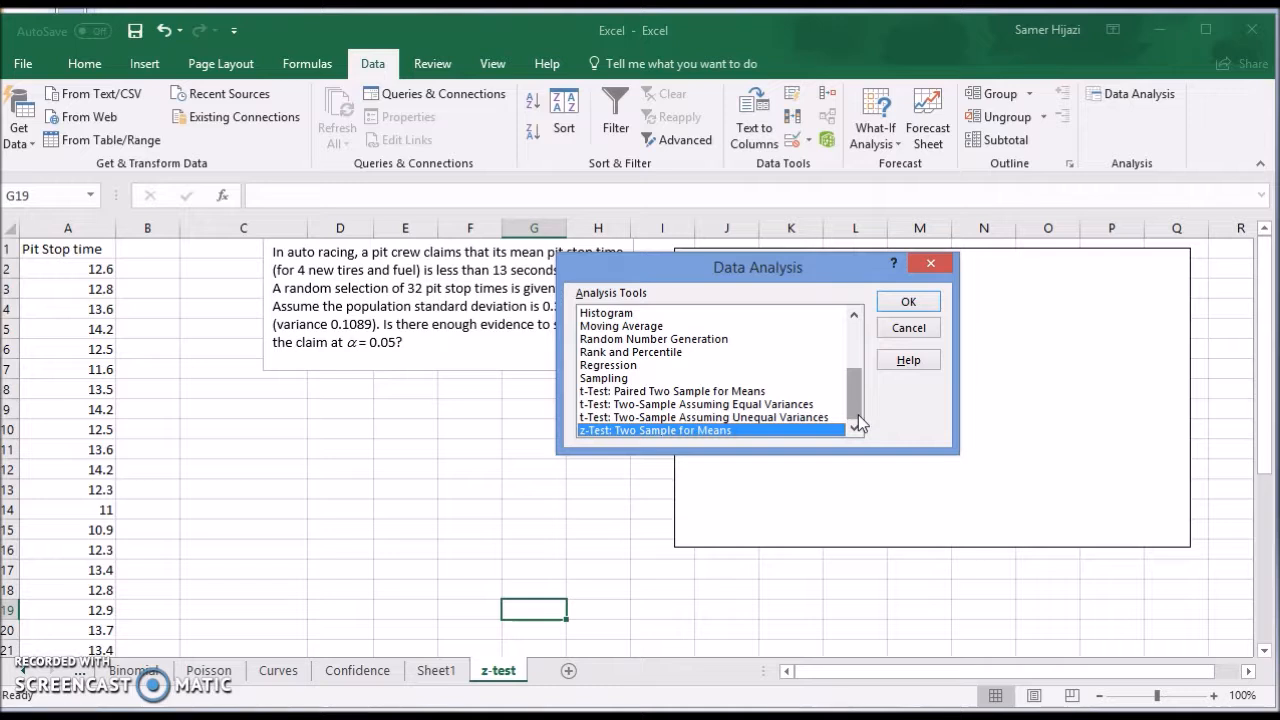
pyautogui.click(630, 391)
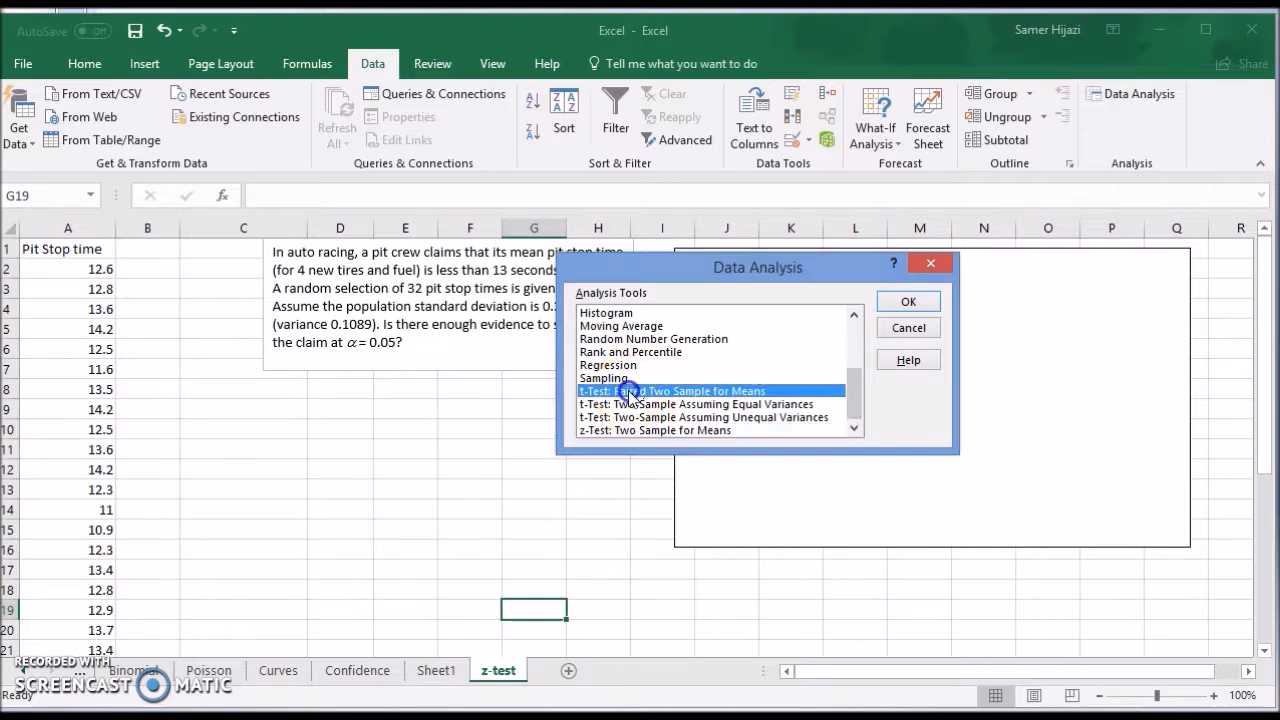
pyautogui.click(690, 430)
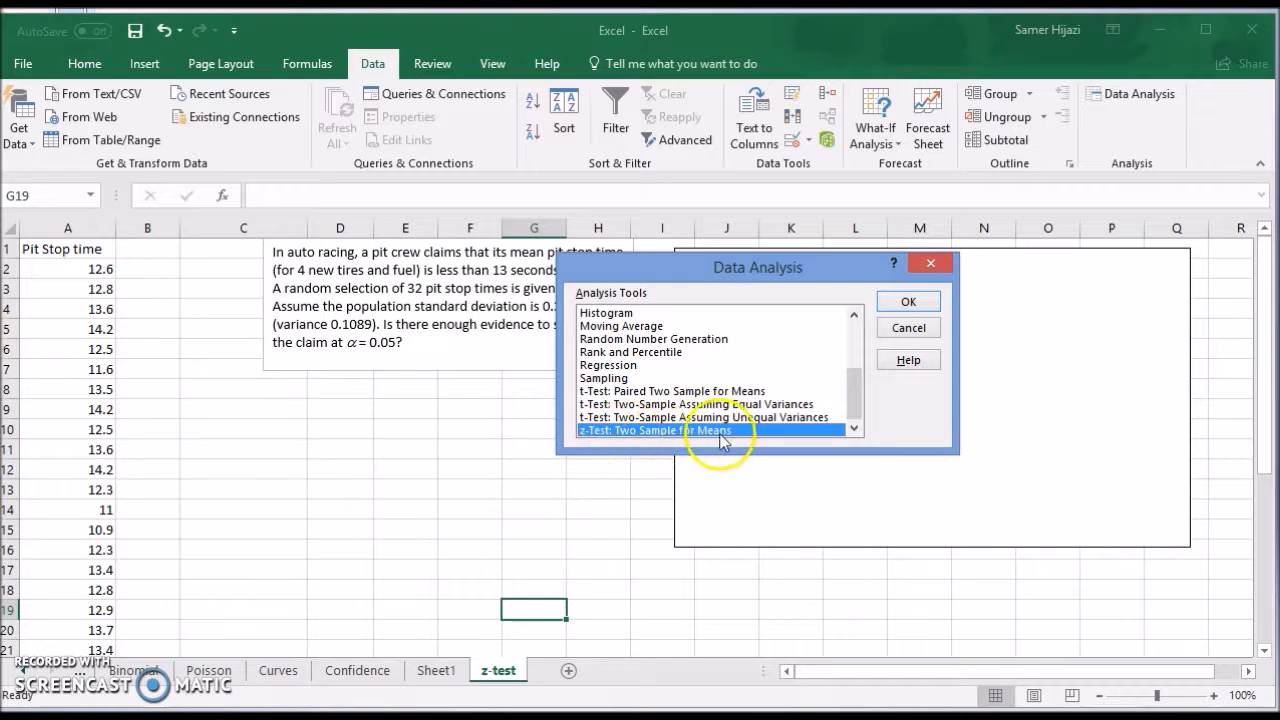
pyautogui.click(908, 302)
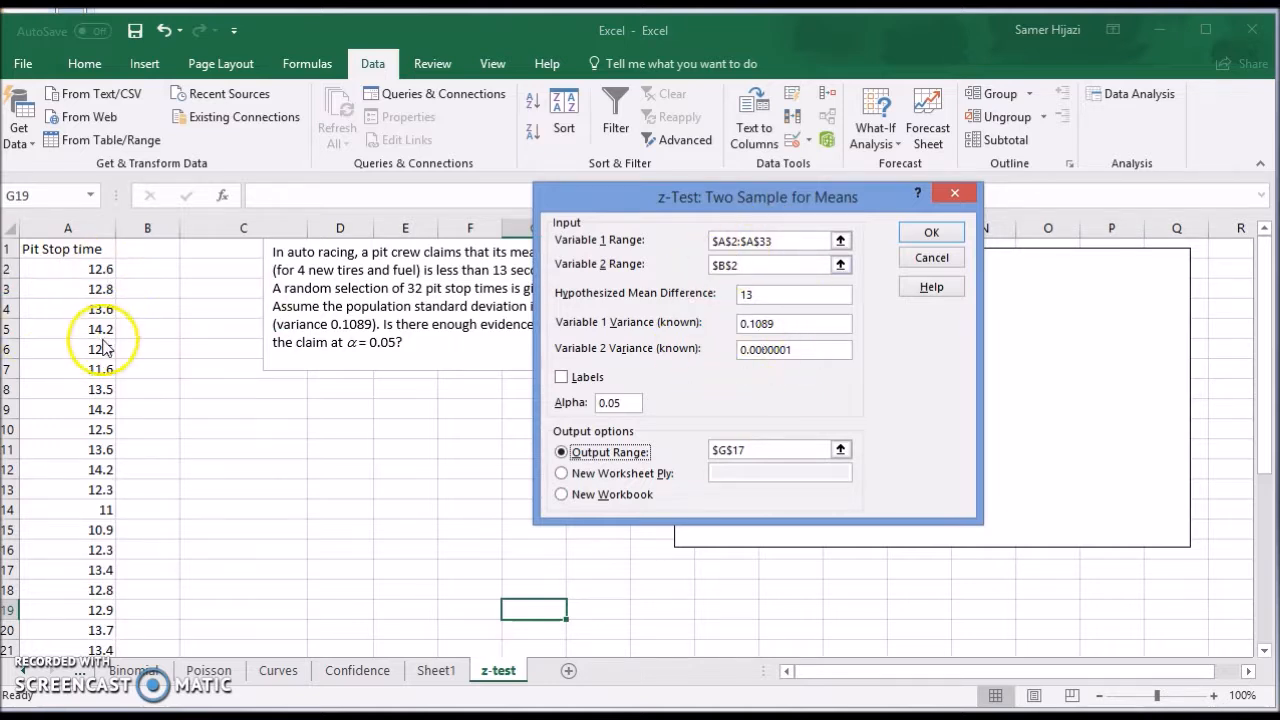
pyautogui.click(950, 197)
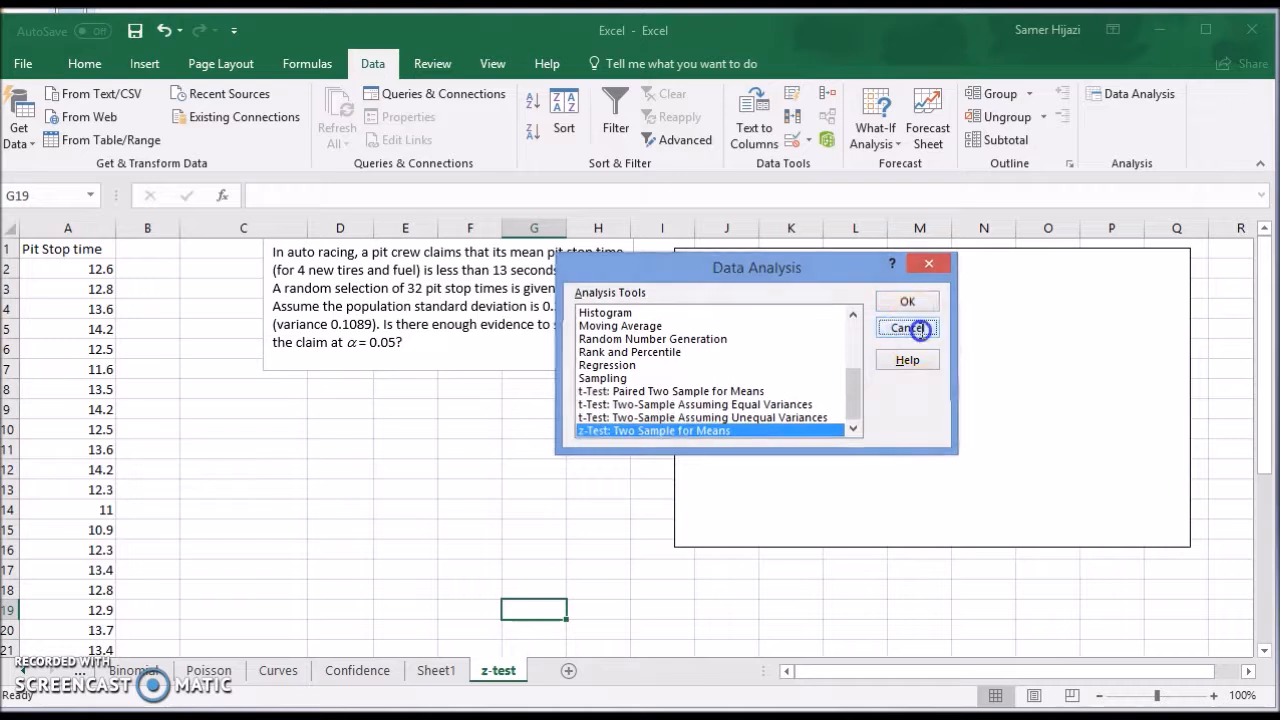
pyautogui.click(918, 330)
# Add a column headed "dummy" in B1 with the value 0 in cells B2 and B3.
pyautogui.click(155, 246)
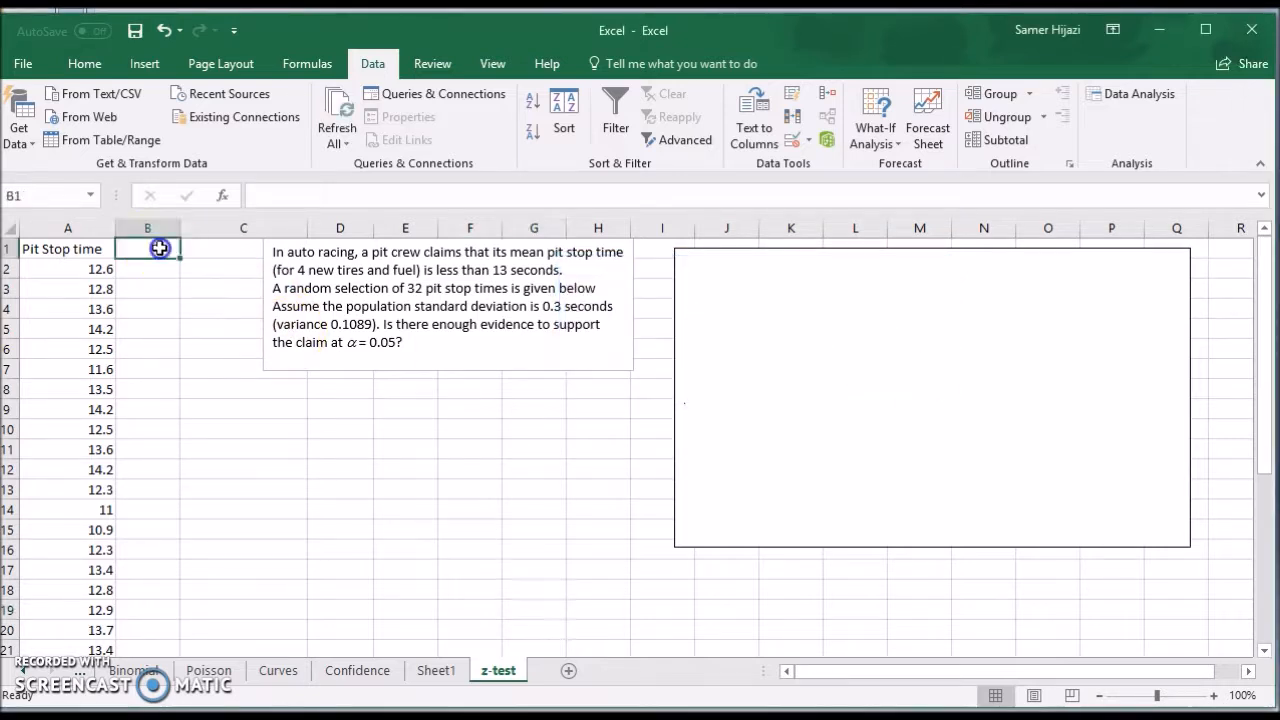
pyautogui.write('dummy')
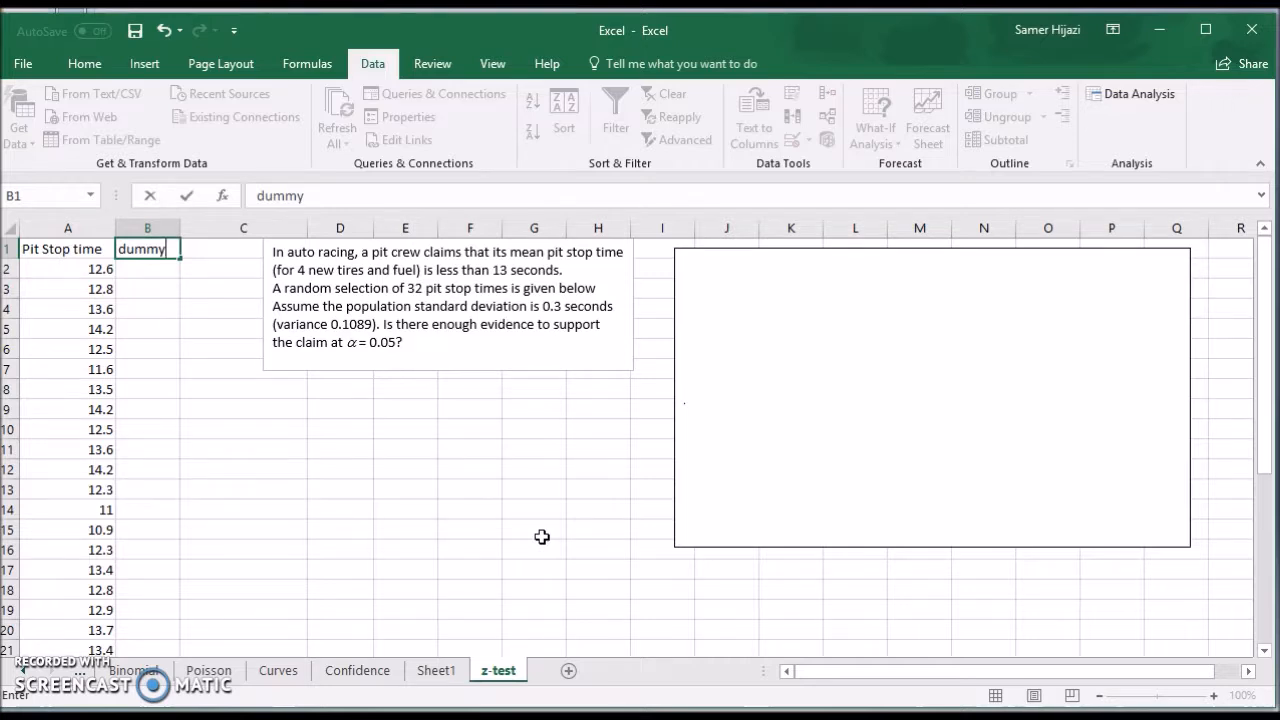
pyautogui.press('Return')
pyautogui.write('0')
pyautogui.press('Return')
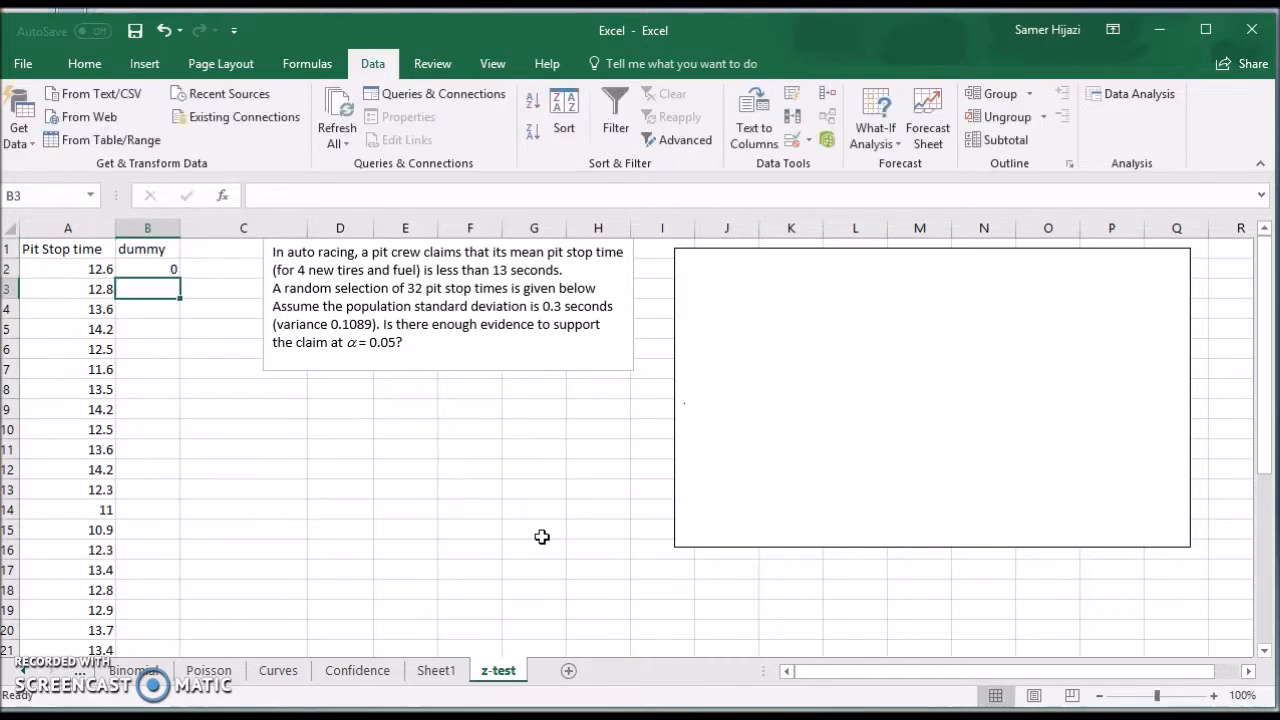
pyautogui.write('0')
pyautogui.press('Return')
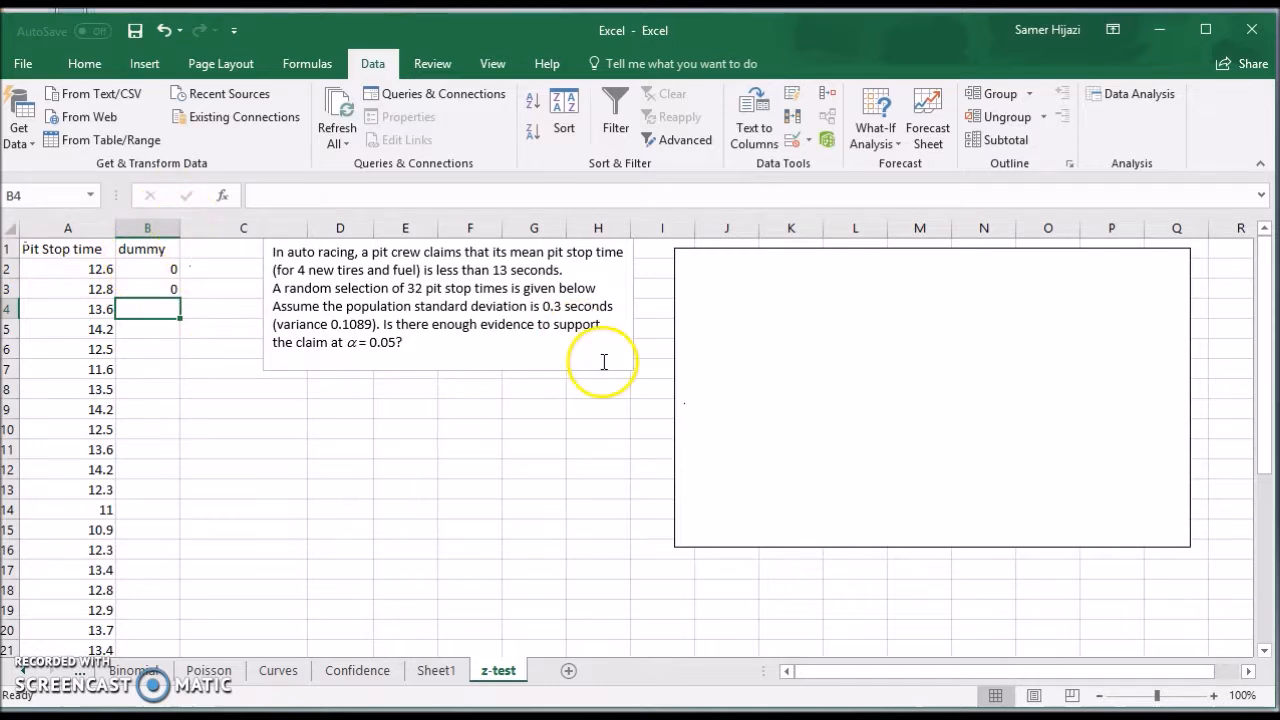
# Delete the blank boxes covering the hypotheses and the normal curve beside the problem statement.
pyautogui.click(740, 284)
pyautogui.click(772, 299)
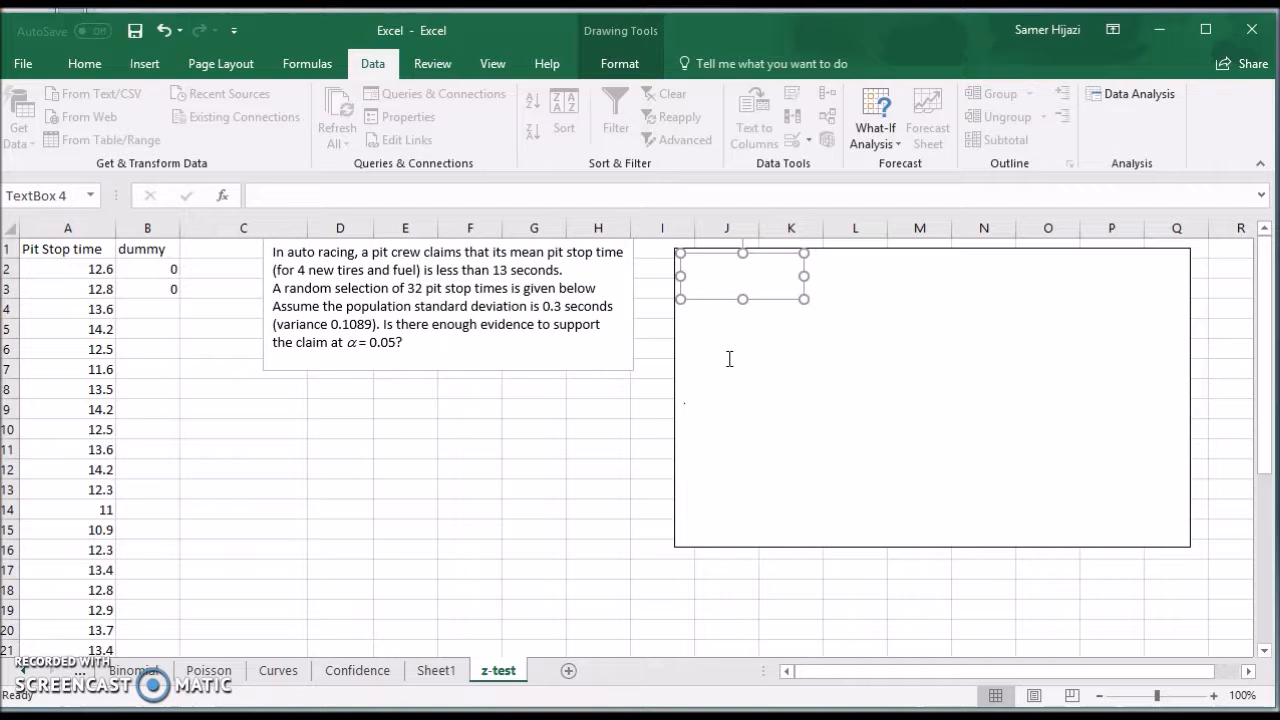
pyautogui.press('Delete')
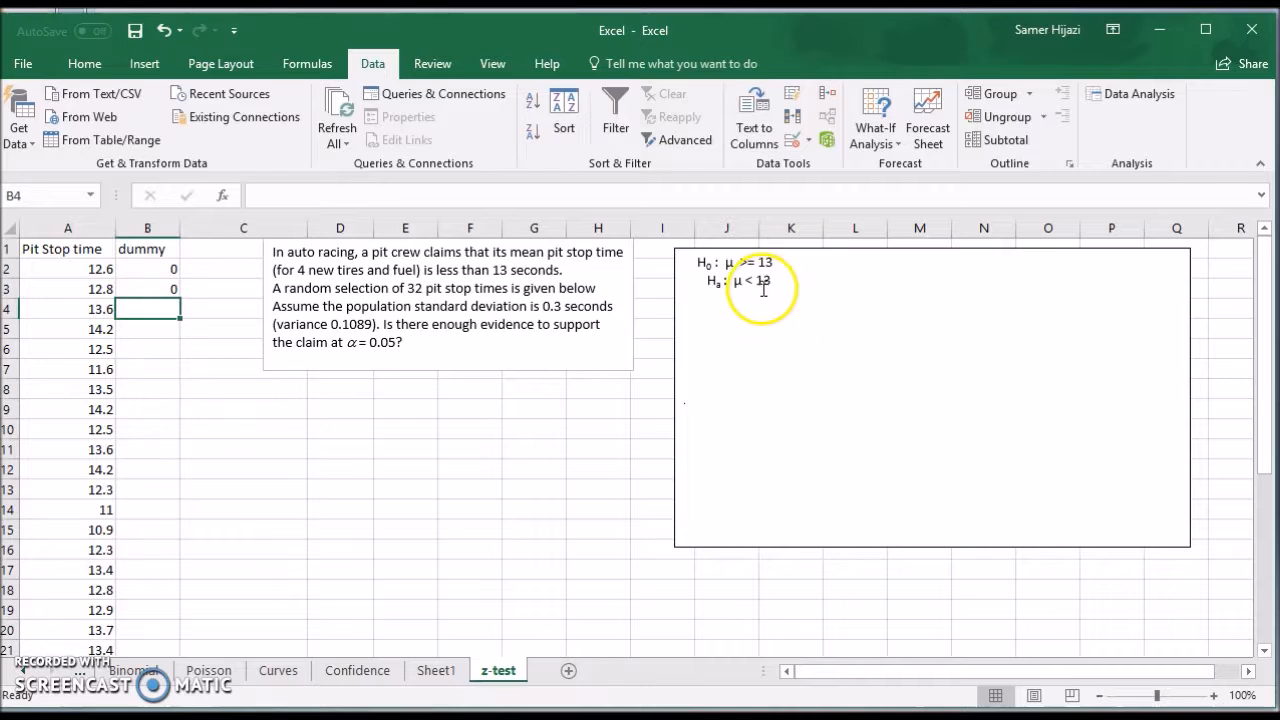
pyautogui.click(1106, 268)
pyautogui.click(1111, 351)
pyautogui.press('Delete')
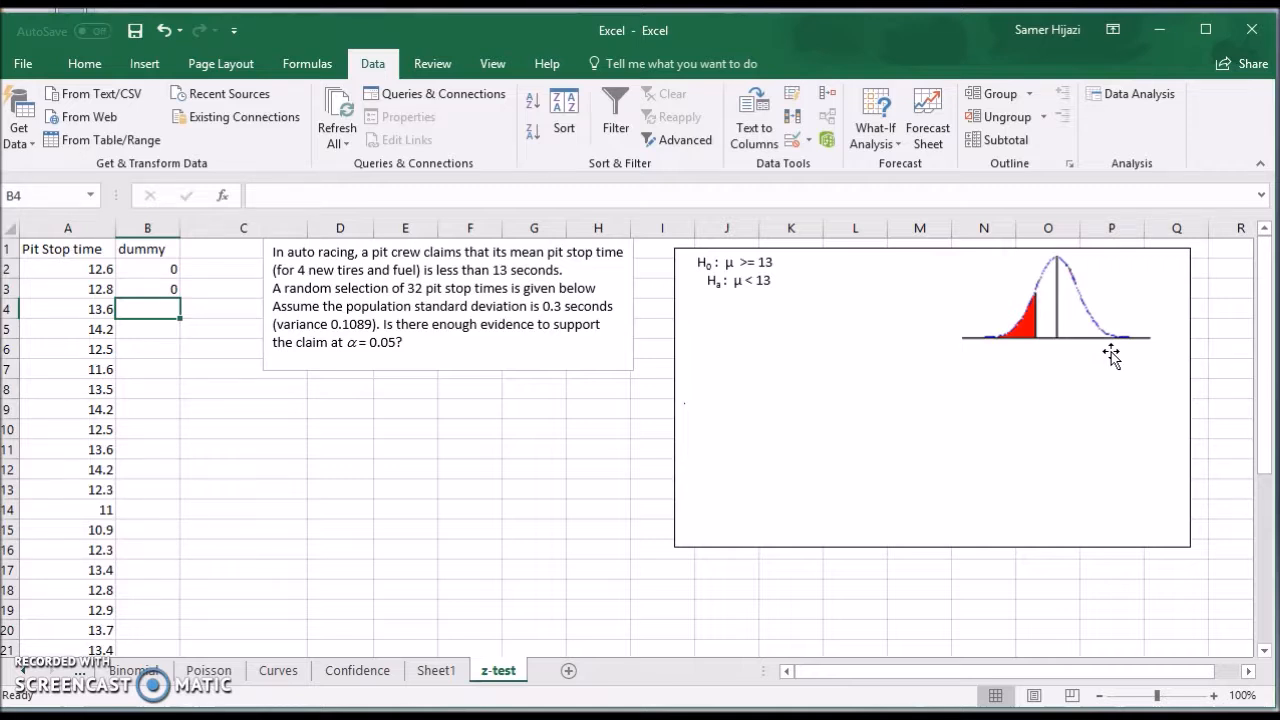
# Start a z-Test: Two Sample for Means with A2:A33 as the Variable 1 range and B2 as the Variable 2 range.
pyautogui.click(1130, 97)
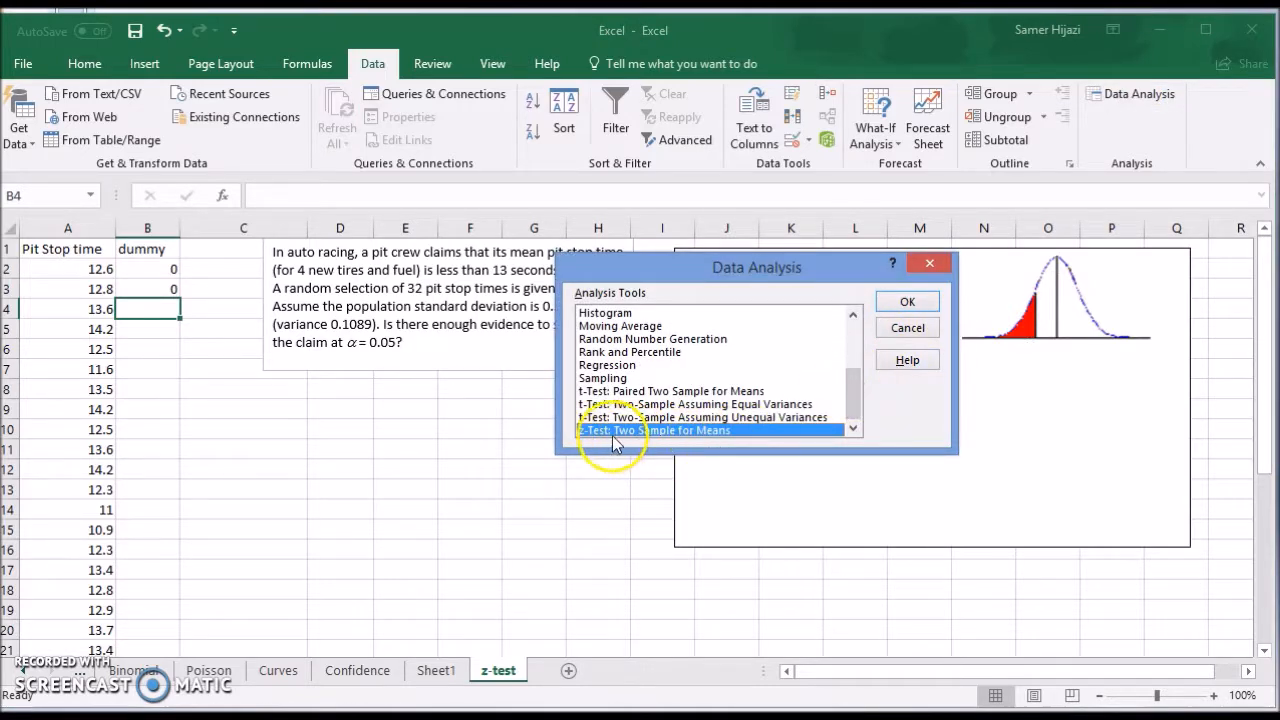
pyautogui.click(907, 303)
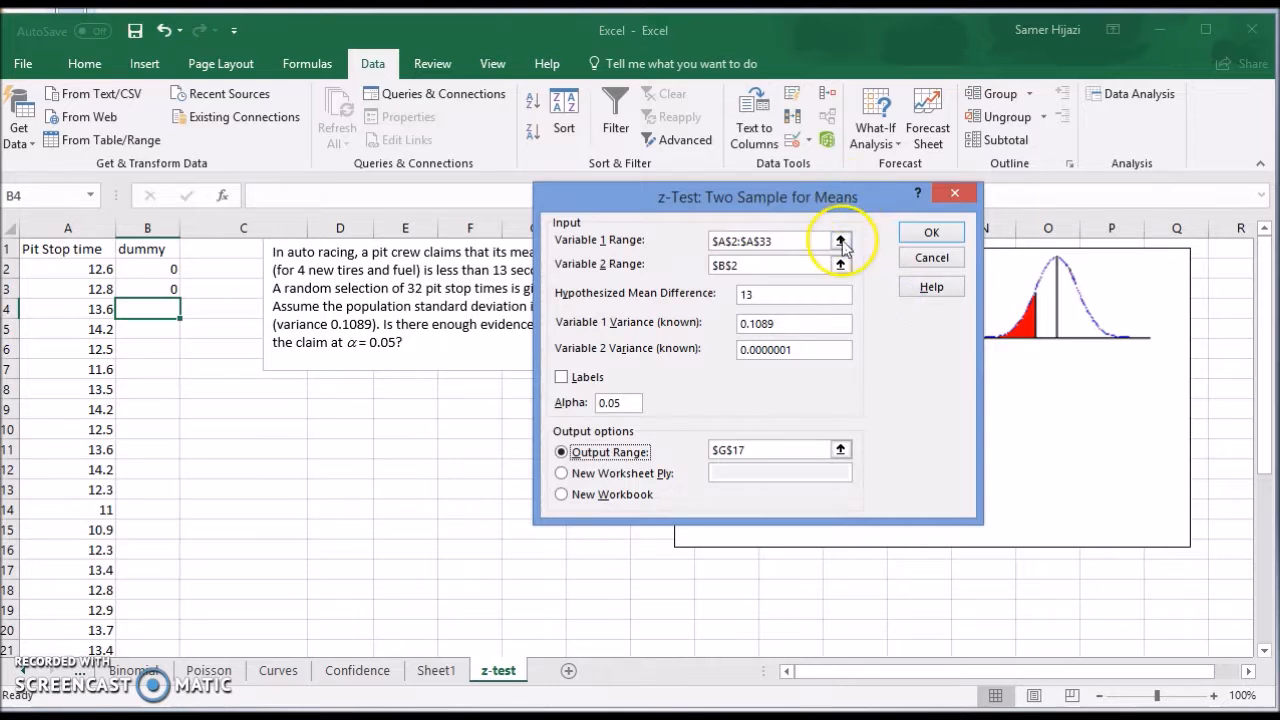
pyautogui.click(841, 242)
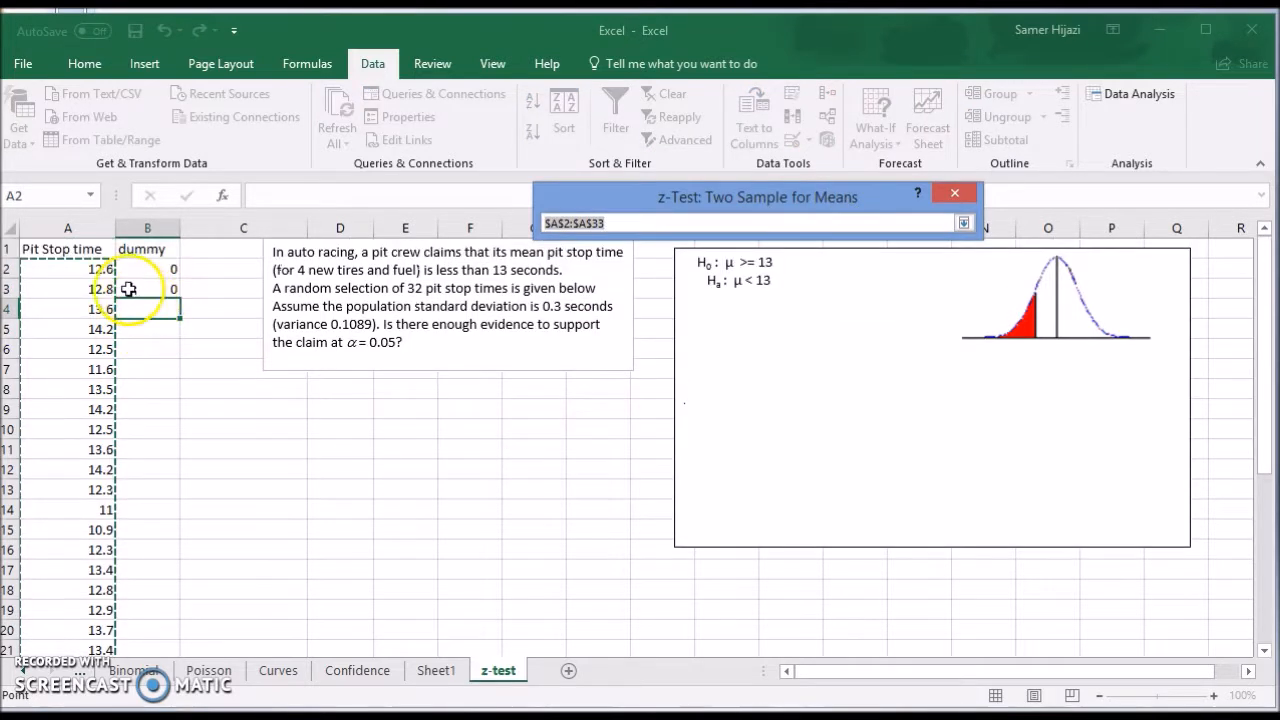
pyautogui.moveTo(108, 270); pyautogui.dragTo(104, 597)
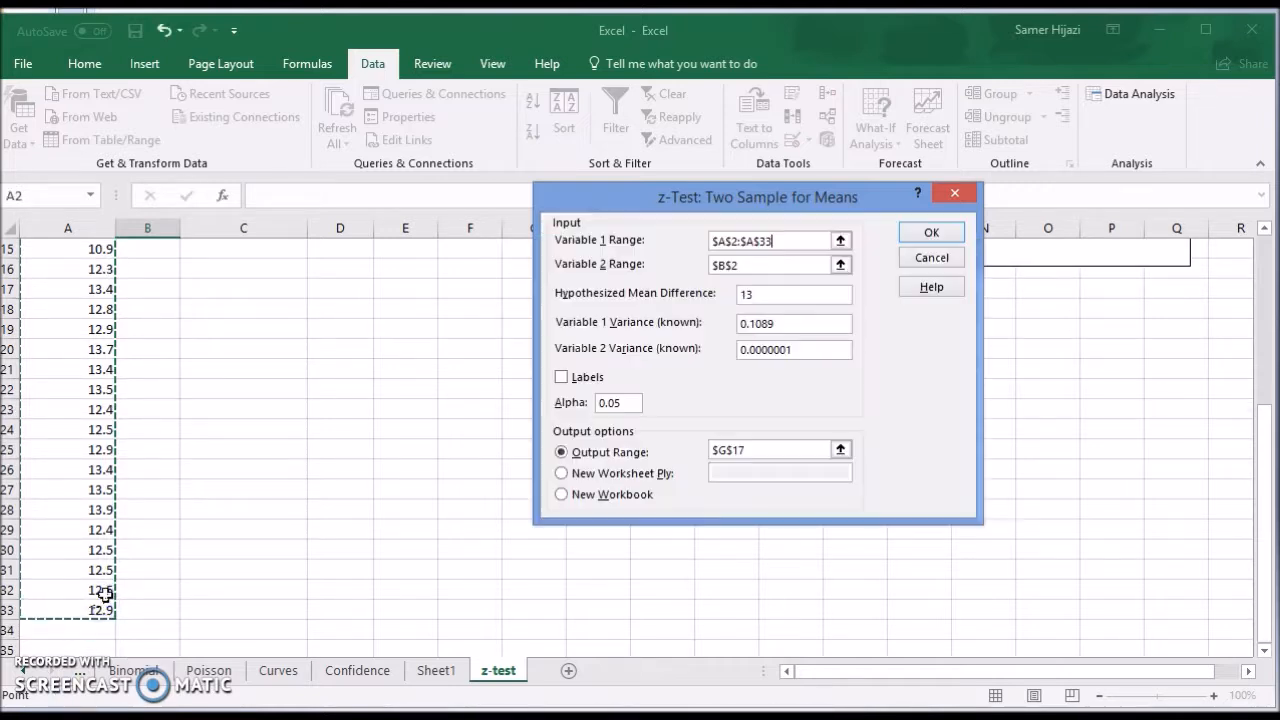
pyautogui.click(840, 265)
pyautogui.scroll(1, 185, 298)
pyautogui.click(163, 268)
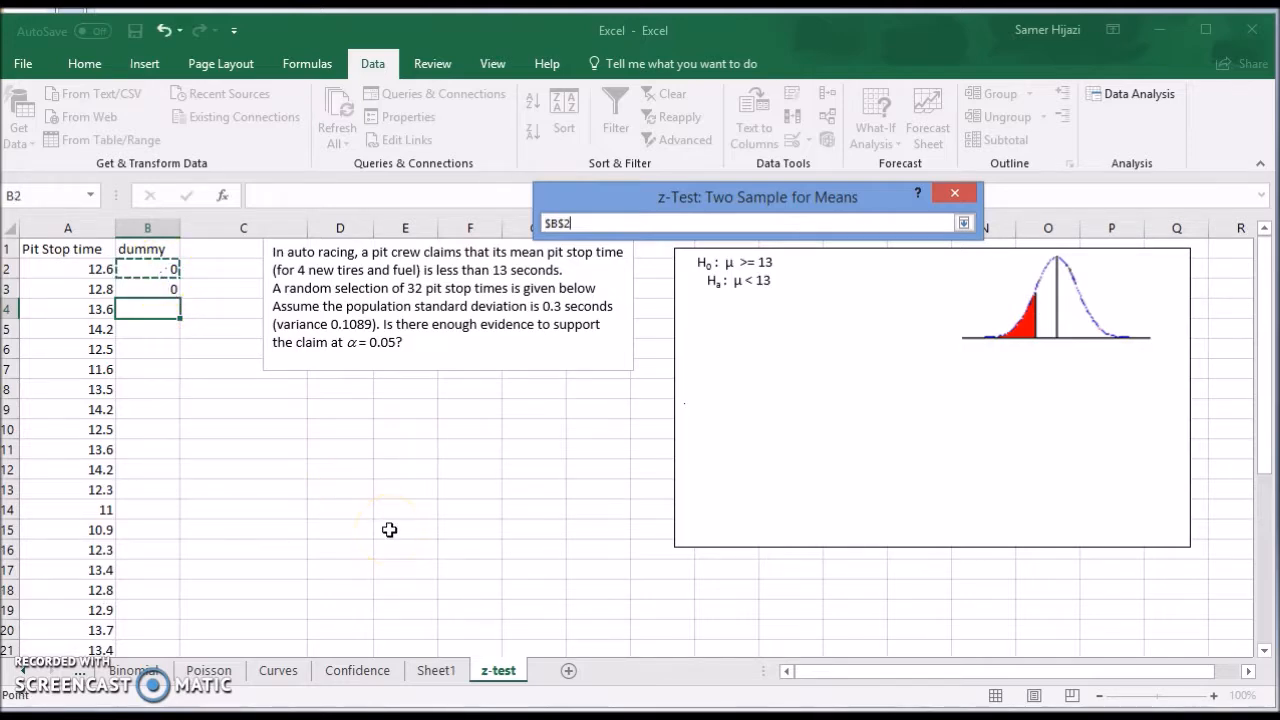
pyautogui.press('Return')
# Check the hypothesized mean difference and Variable 1 variance, and set the known variance of Variable 2 to 0.00000001.
pyautogui.moveTo(702, 203); pyautogui.dragTo(833, 395)
pyautogui.moveTo(920, 493); pyautogui.dragTo(845, 498)
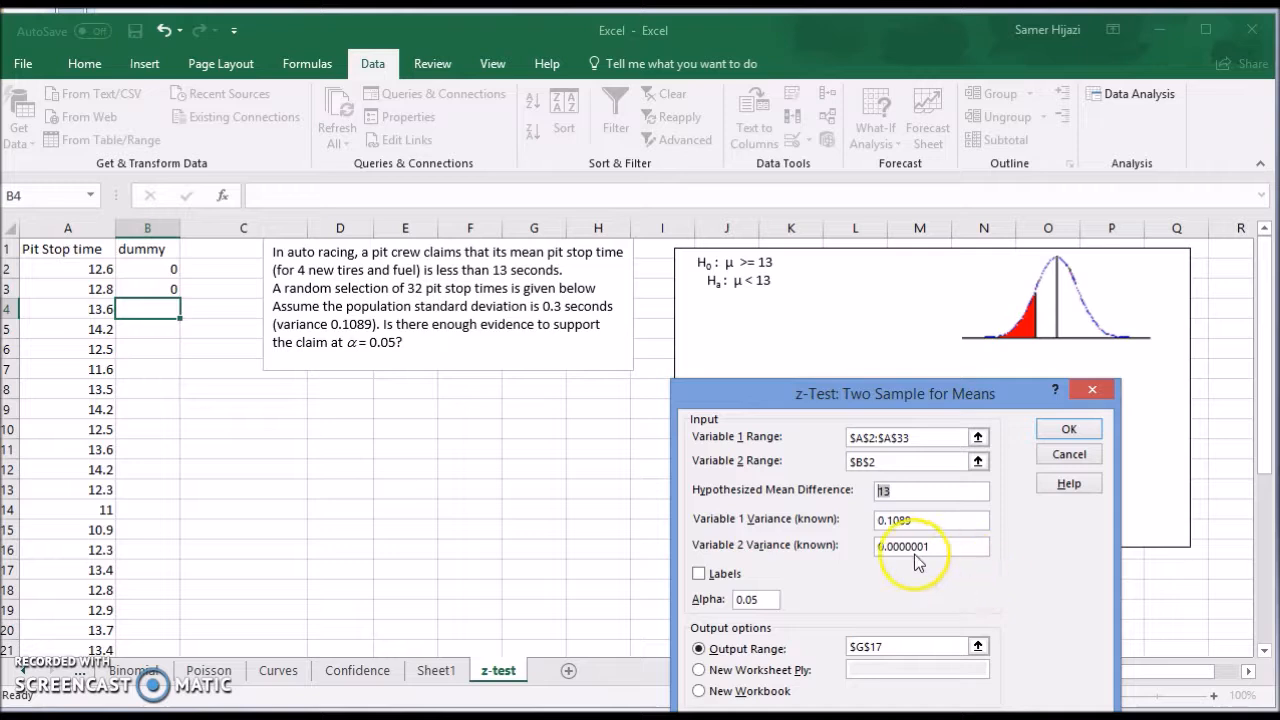
pyautogui.moveTo(934, 521); pyautogui.dragTo(878, 520)
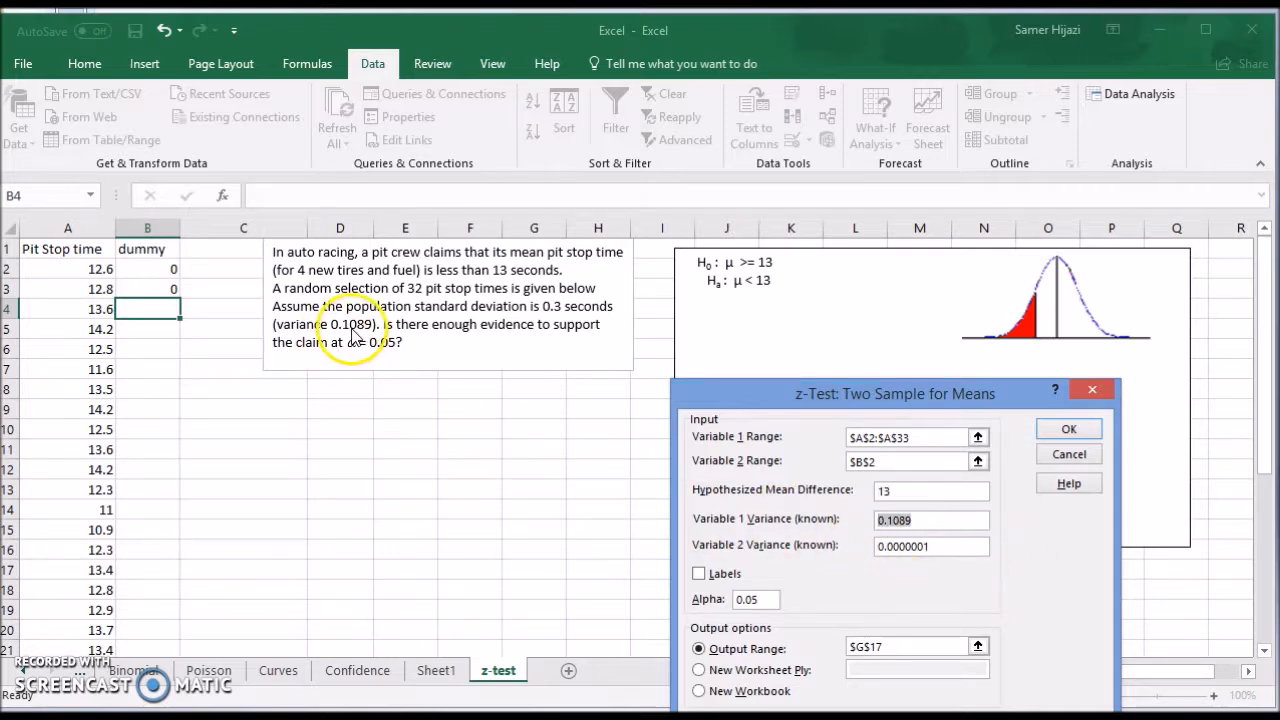
pyautogui.moveTo(930, 545); pyautogui.dragTo(846, 548)
pyautogui.press('Delete')
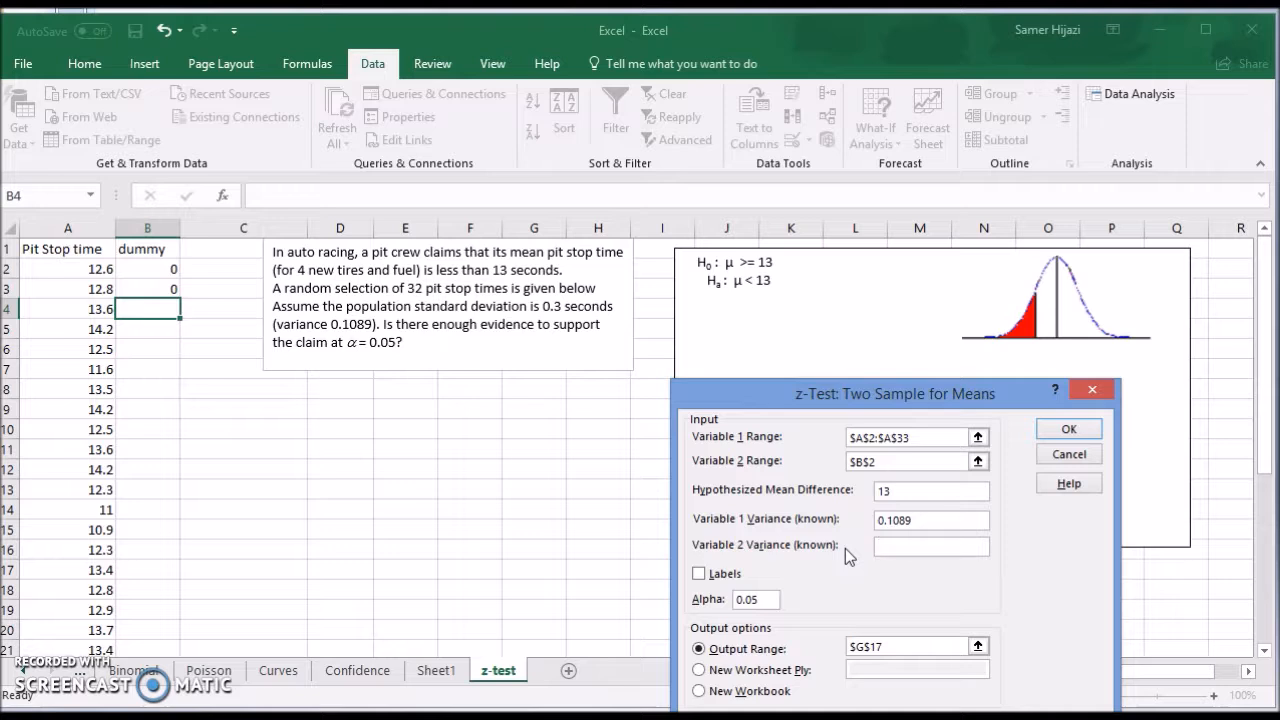
pyautogui.moveTo(888, 395); pyautogui.dragTo(871, 349)
pyautogui.write('0.00000001')
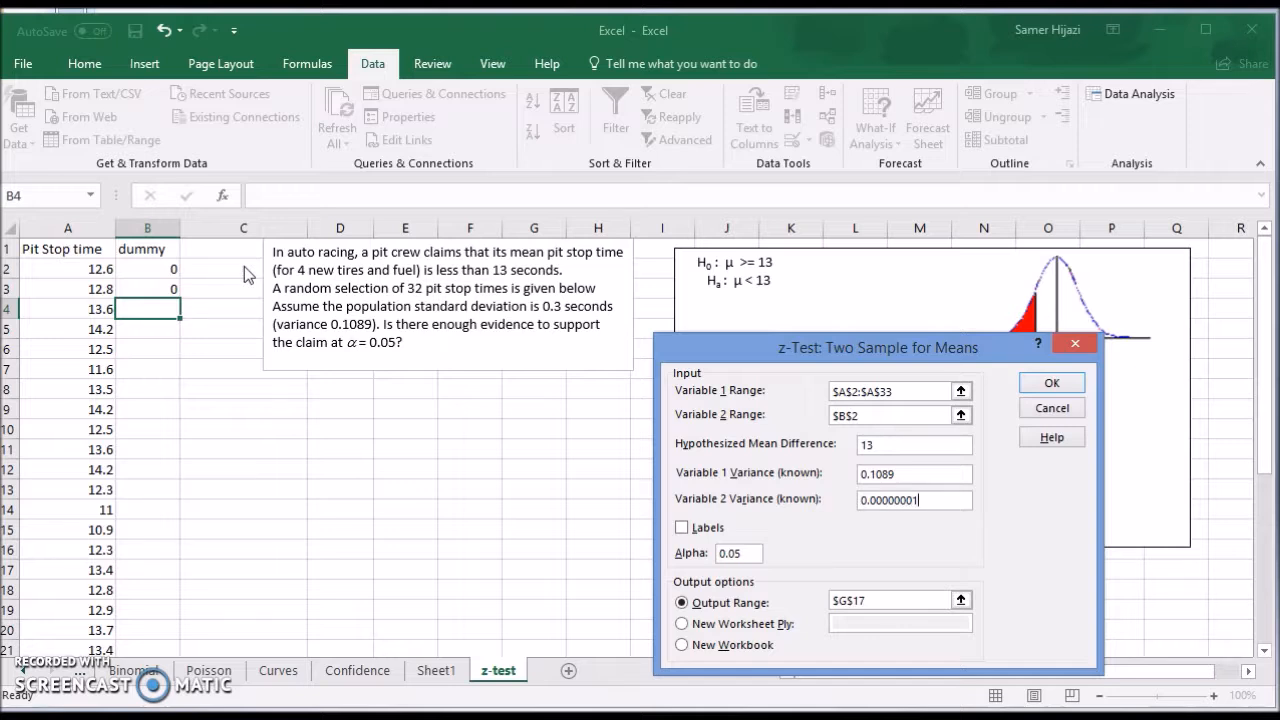
pyautogui.click(916, 506)
pyautogui.moveTo(942, 355); pyautogui.dragTo(965, 288)
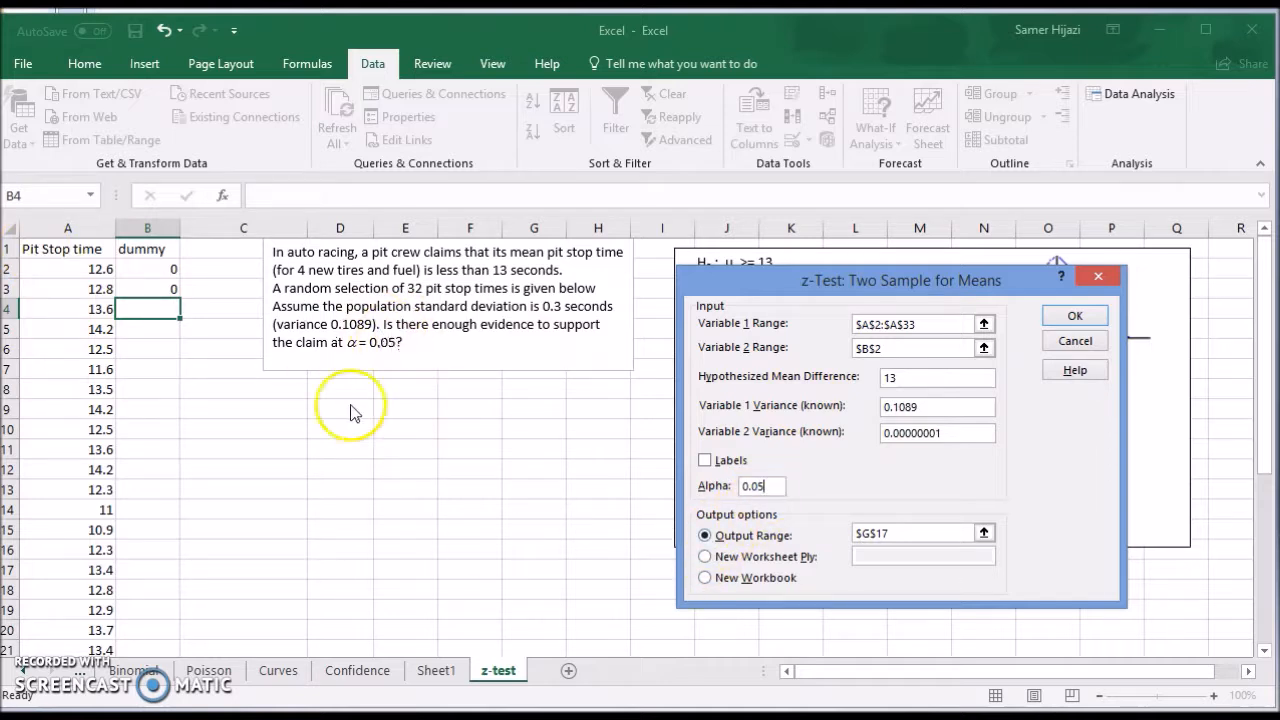
# Set the output range to cell D9 and run the z-test.
pyautogui.click(984, 534)
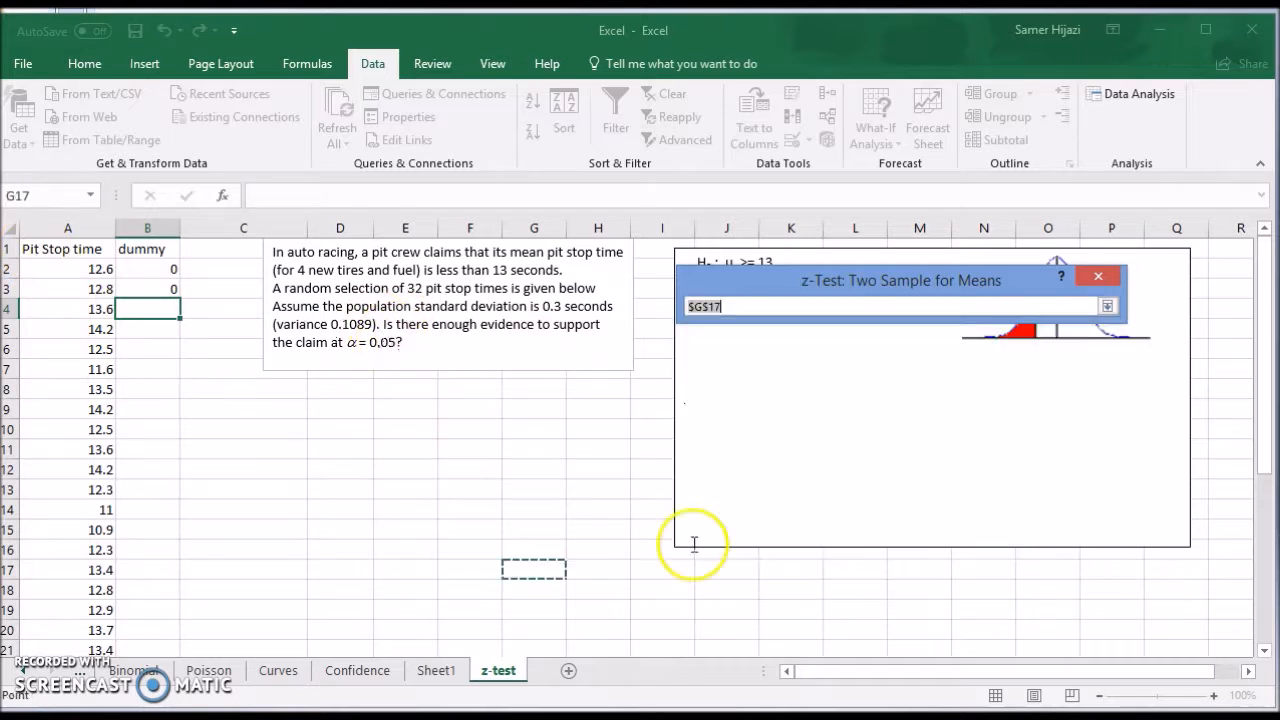
pyautogui.click(316, 409)
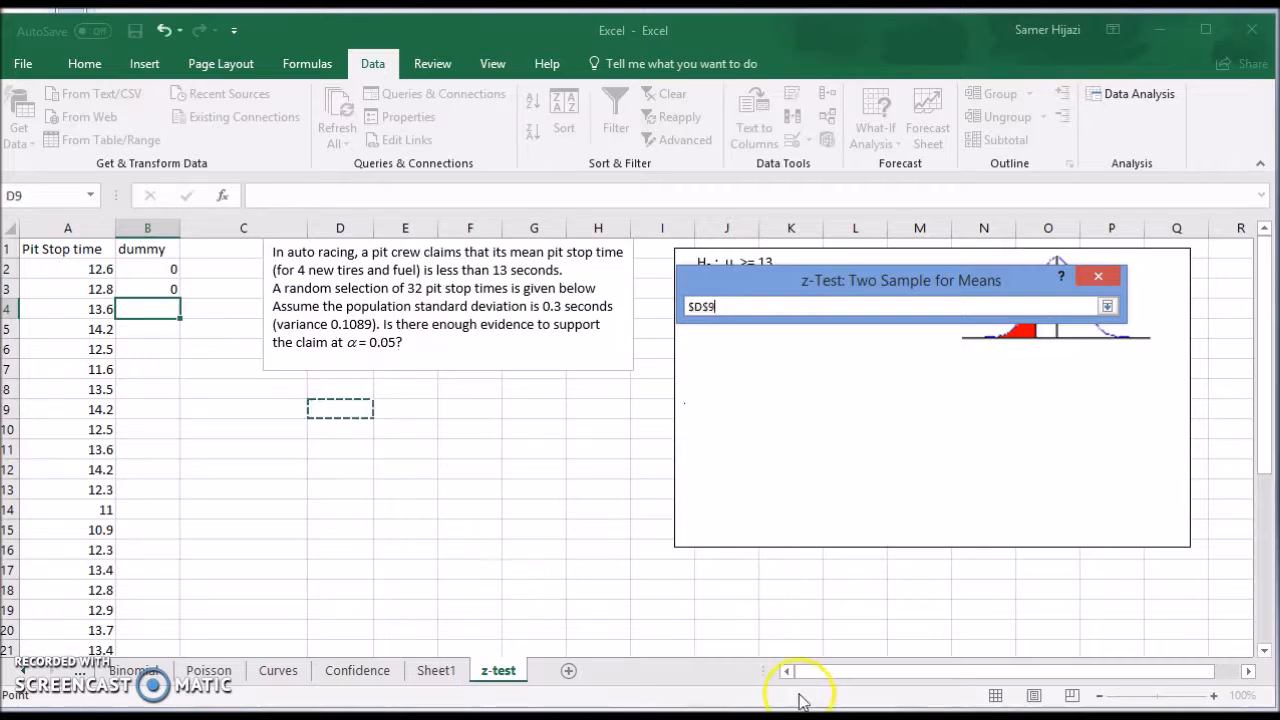
pyautogui.press('Return')
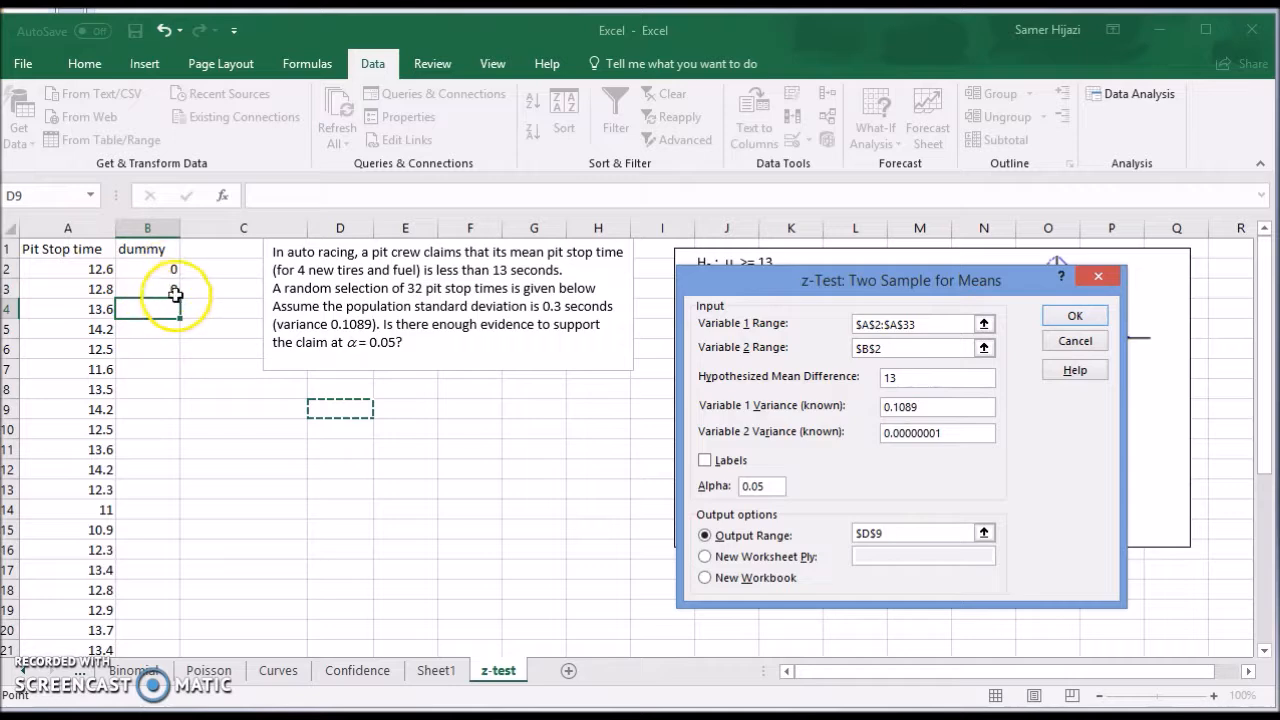
pyautogui.moveTo(842, 281); pyautogui.dragTo(843, 344)
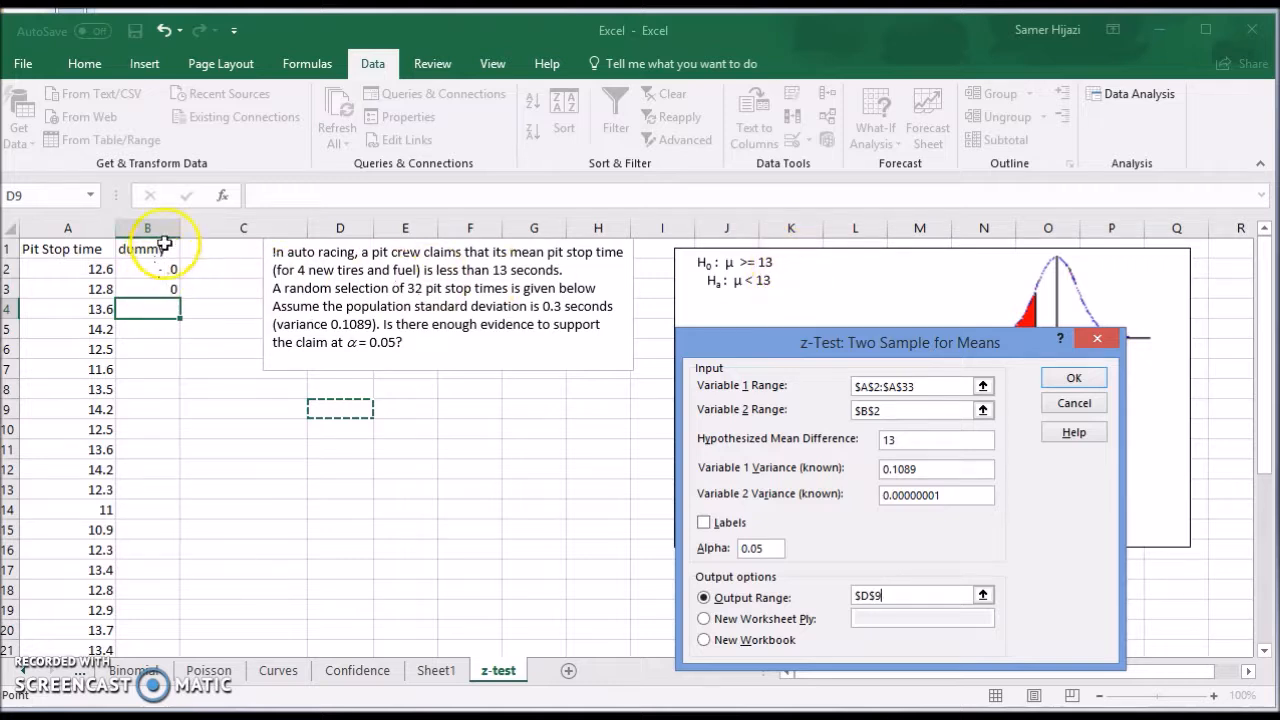
pyautogui.click(773, 262)
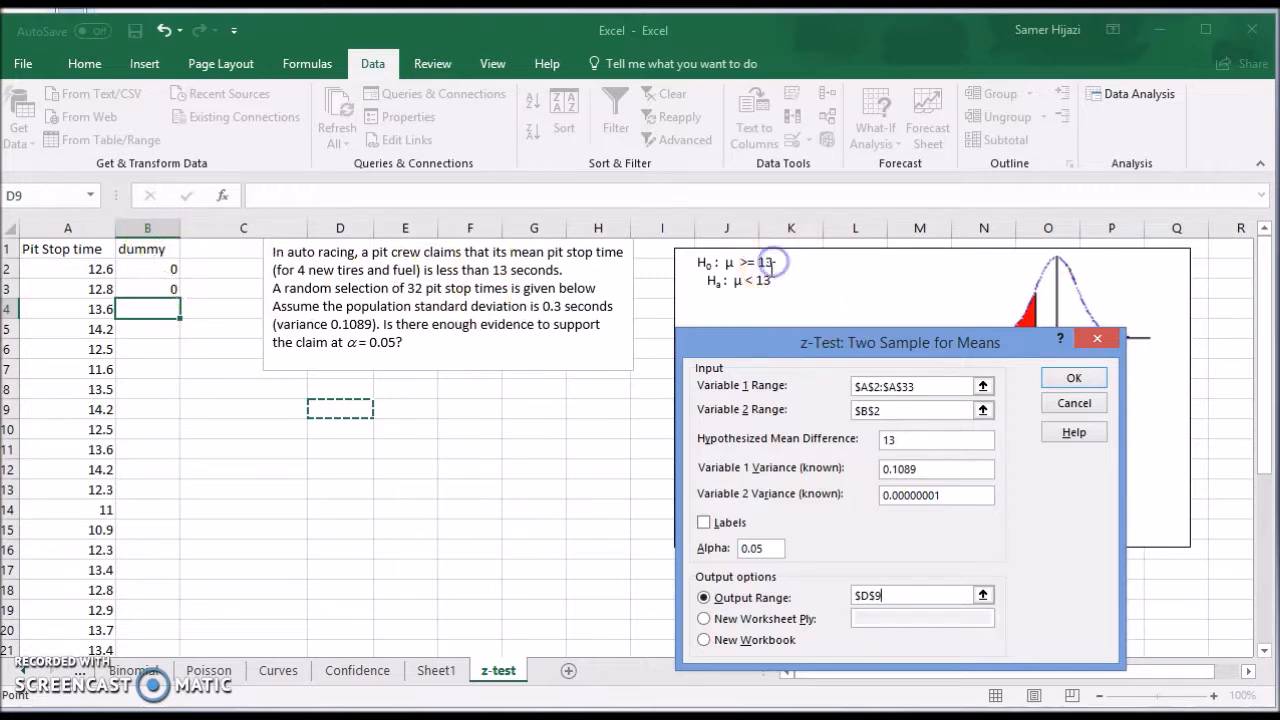
pyautogui.click(957, 498)
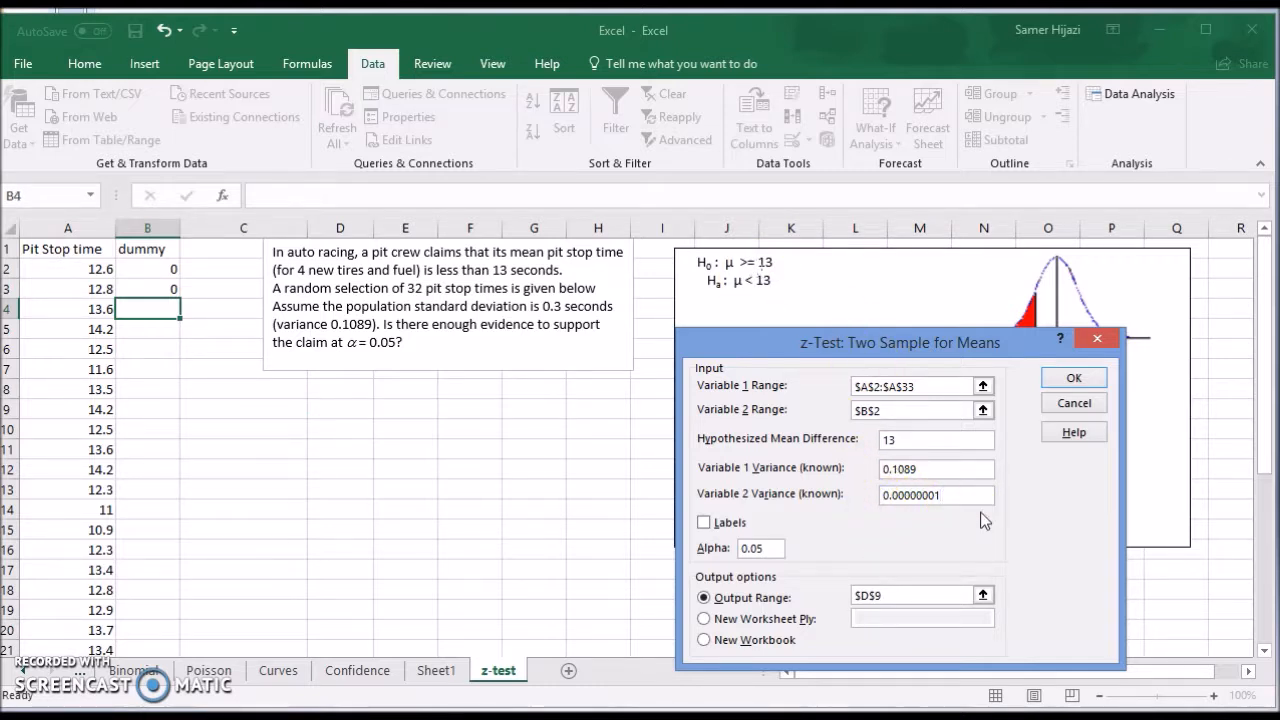
pyautogui.click(1073, 378)
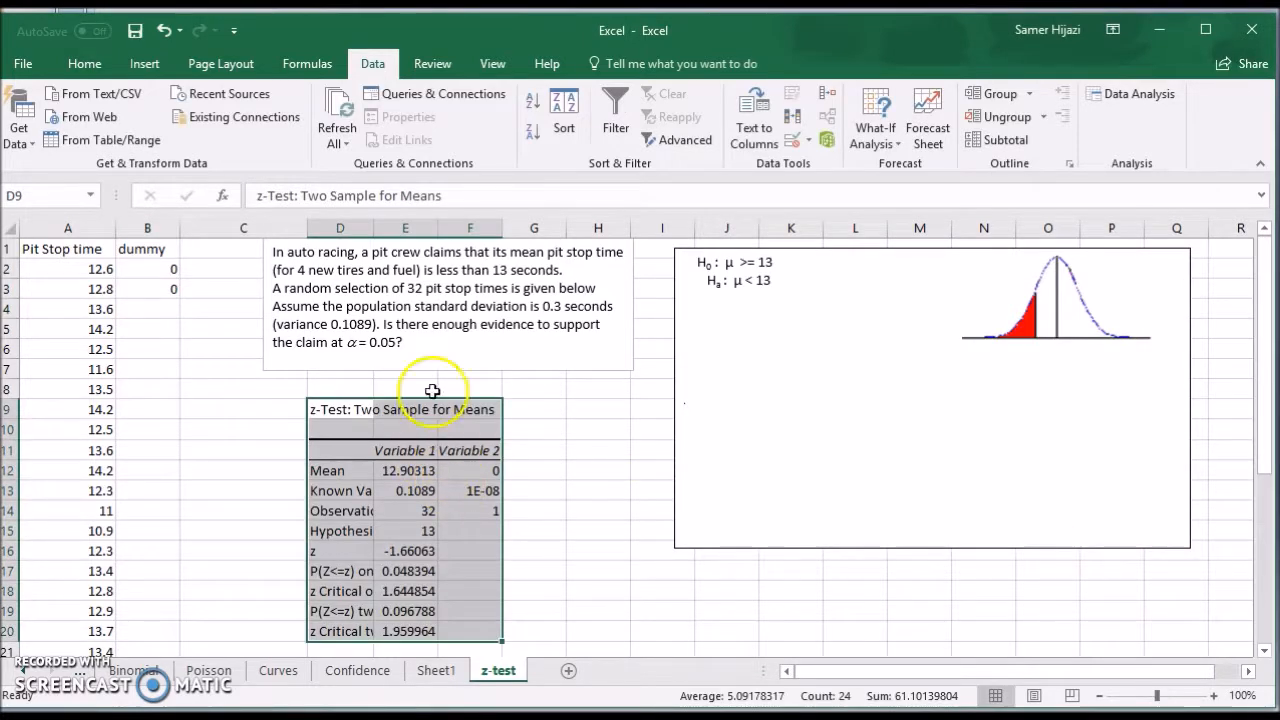
# Fit column D to its labels and inspect the z statistic, P-values and critical values in the z-test output.
pyautogui.doubleClick(373, 229)
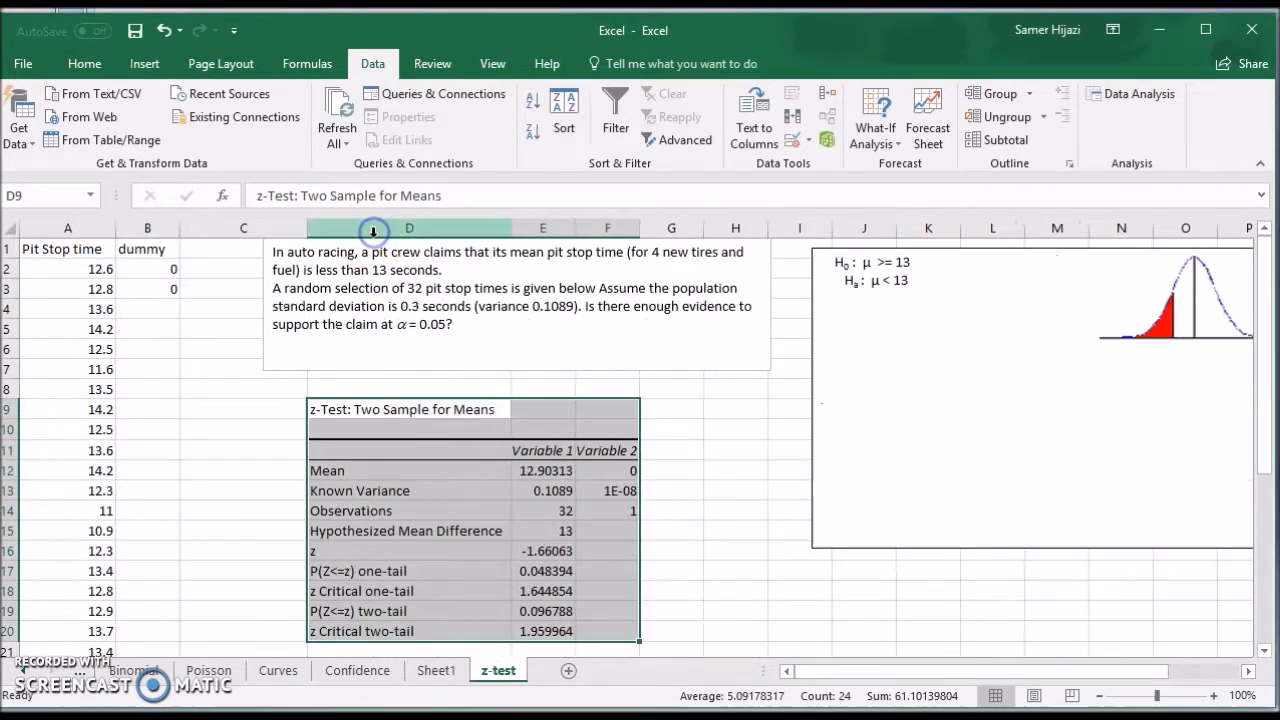
pyautogui.click(550, 551)
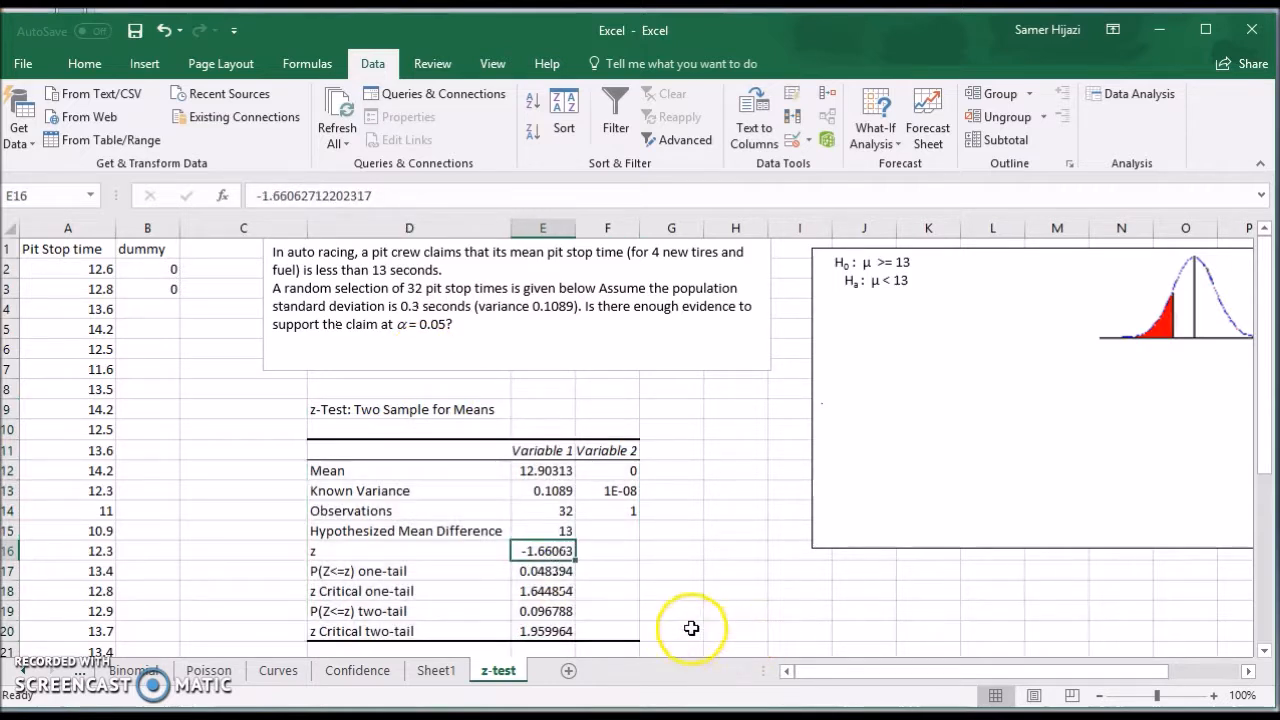
pyautogui.click(557, 574)
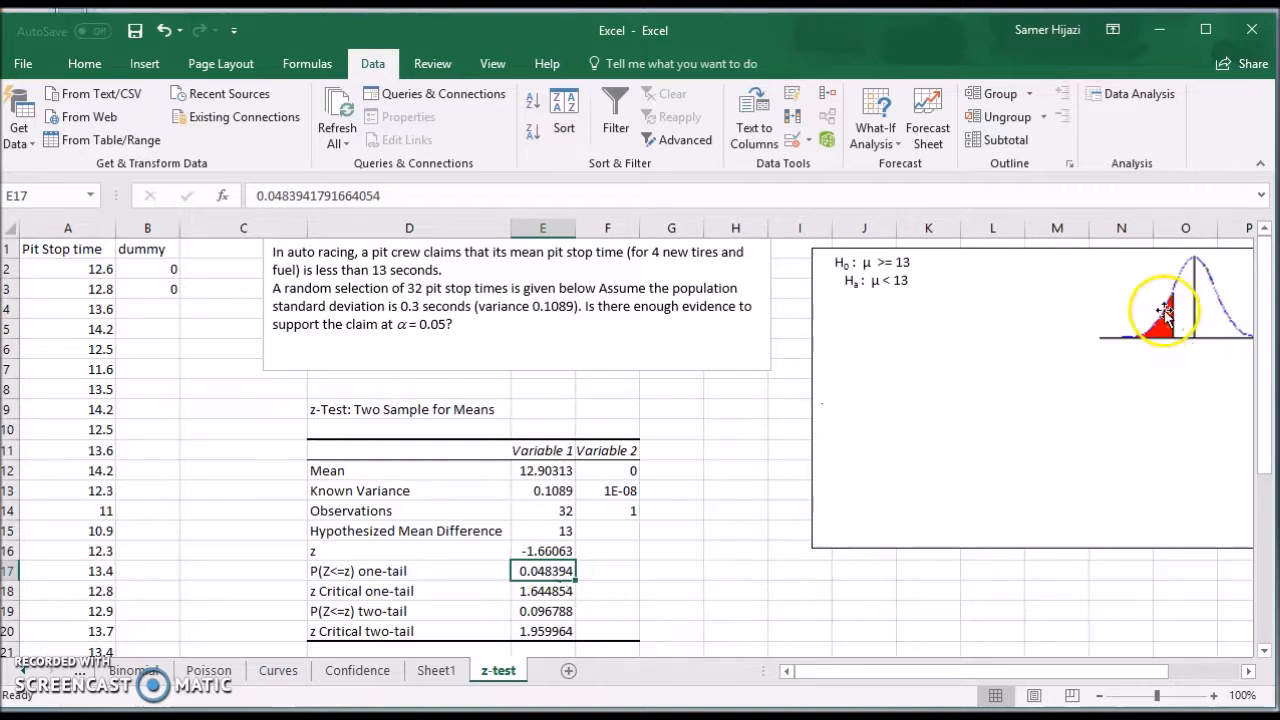
pyautogui.click(565, 612)
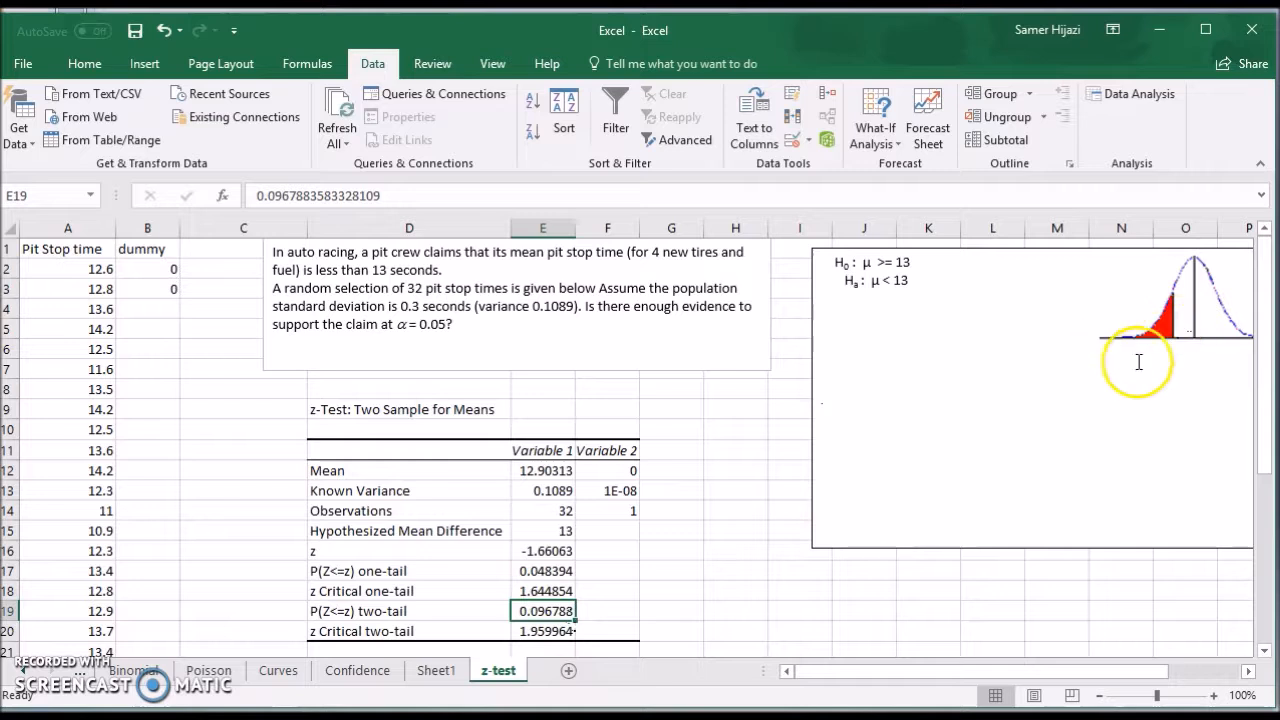
pyautogui.click(555, 591)
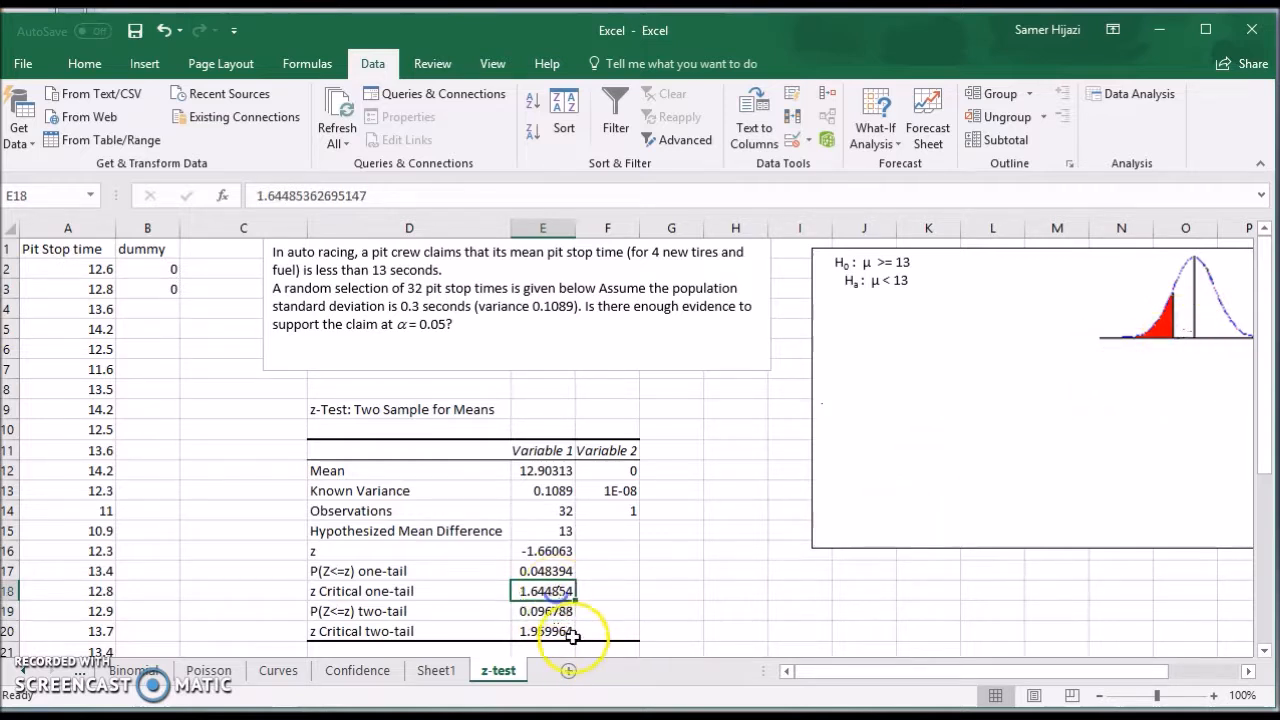
pyautogui.click(560, 631)
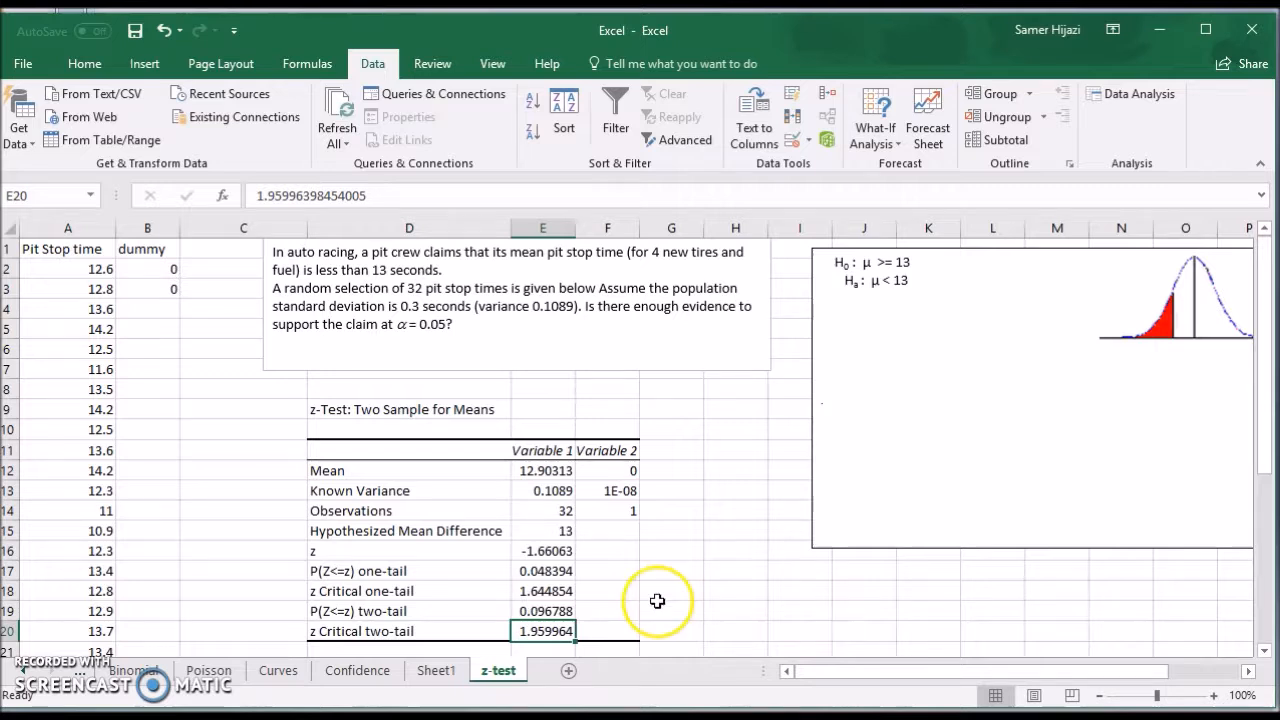
# Highlight the one-tail P-value in cell E17 with a yellow fill.
pyautogui.click(551, 572)
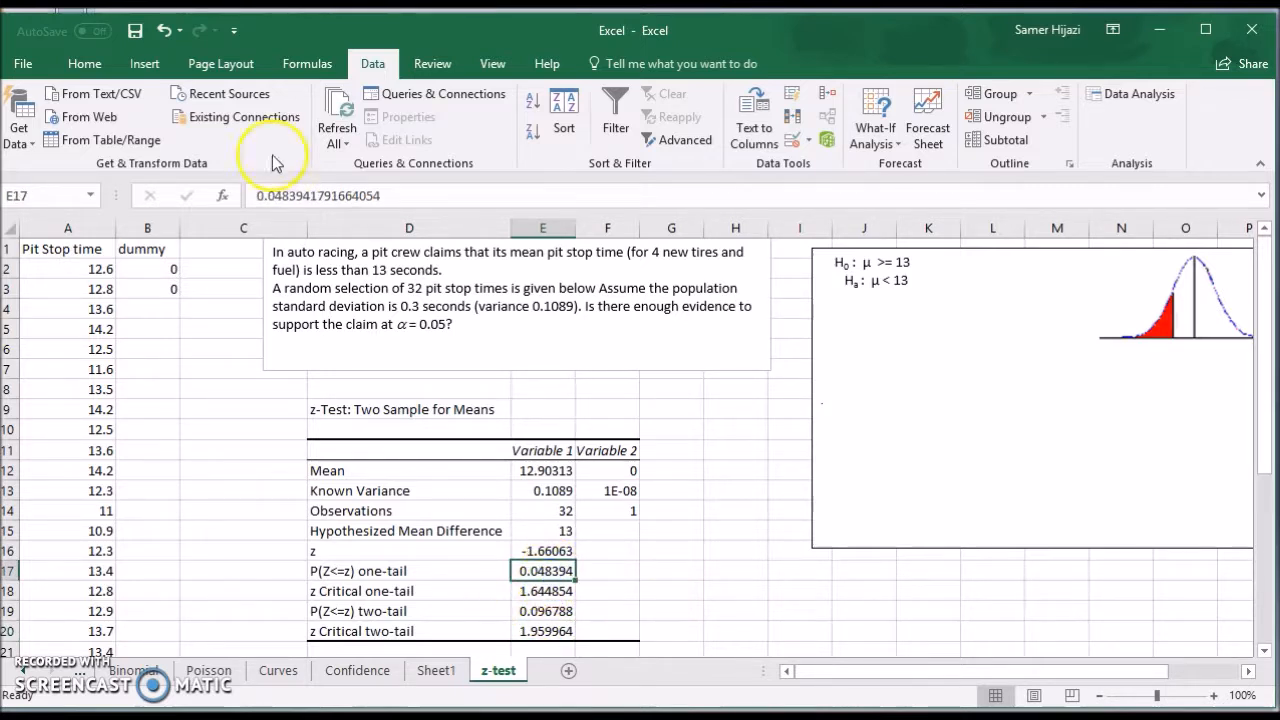
pyautogui.click(86, 63)
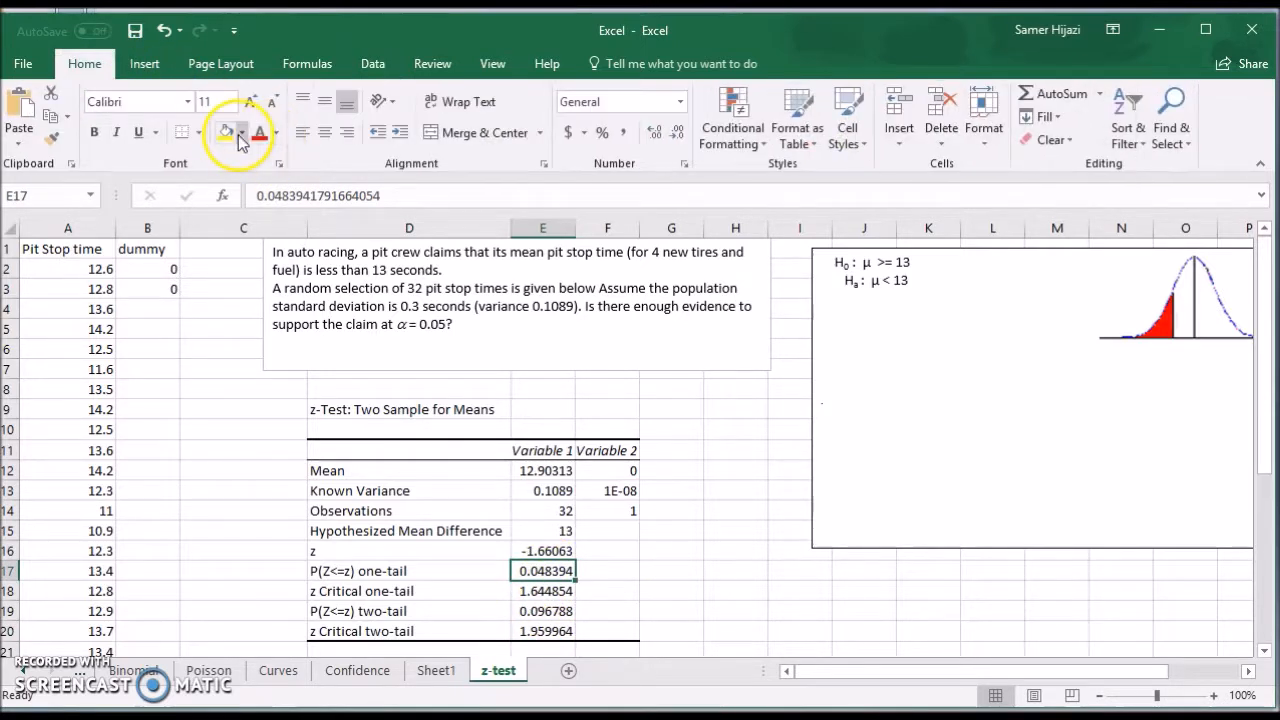
pyautogui.click(226, 132)
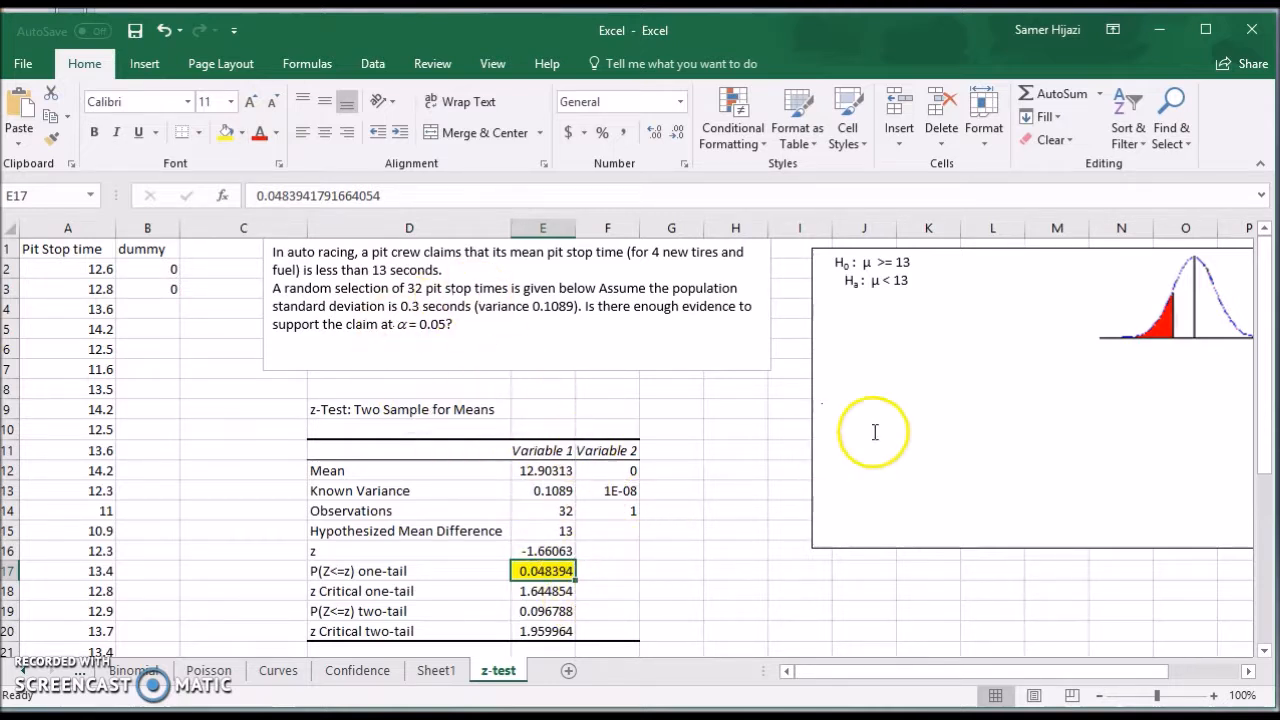
# Delete the blank boxes covering the p and α values and the decision text below the hypotheses.
pyautogui.click(891, 357)
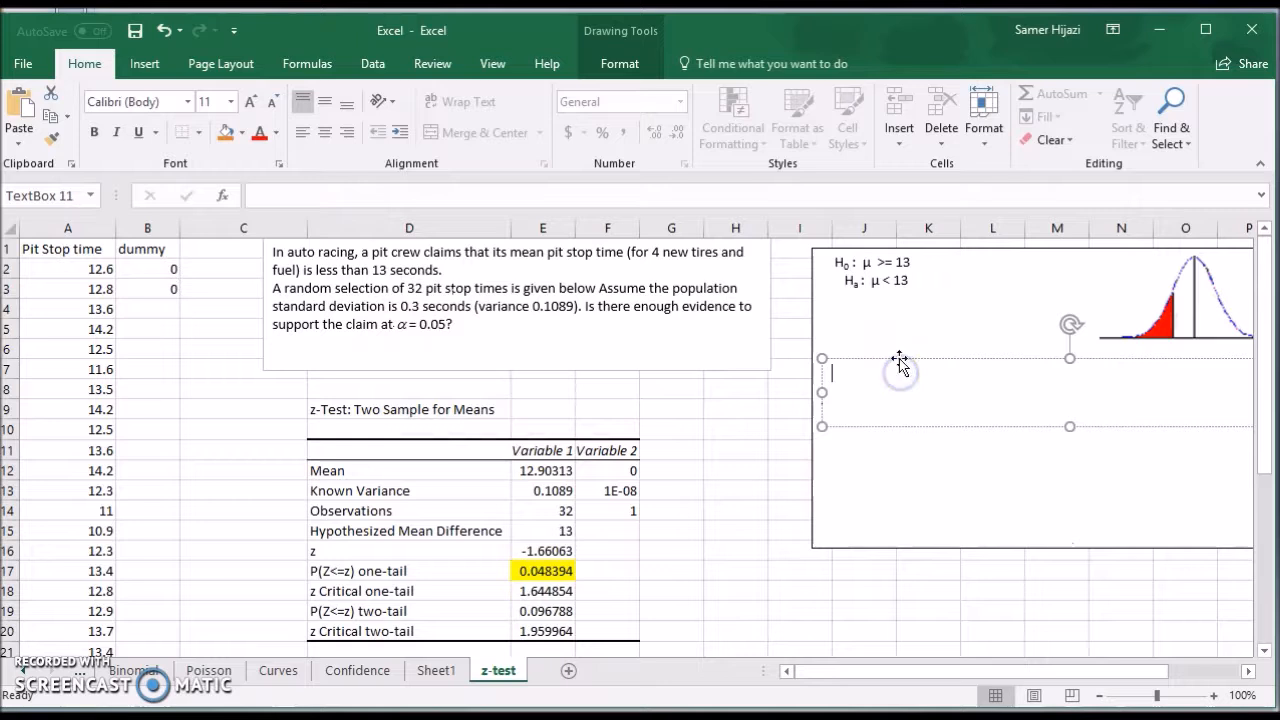
pyautogui.click(894, 338)
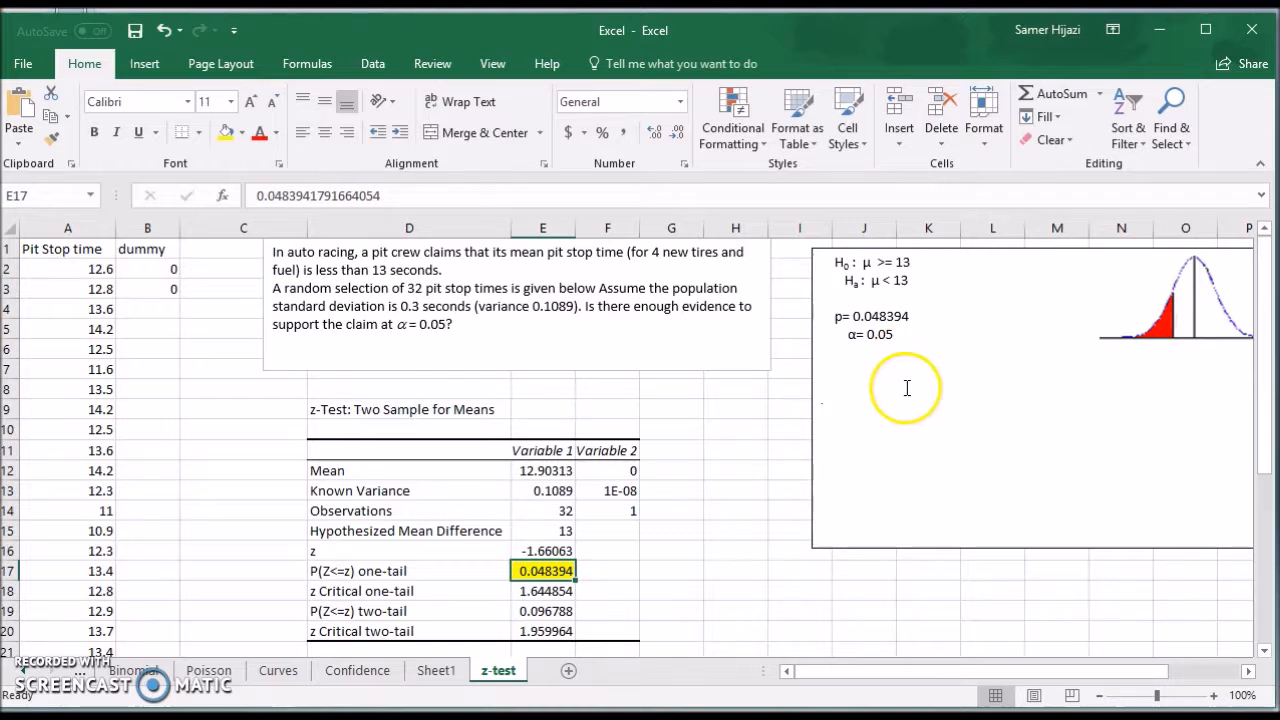
pyautogui.click(907, 388)
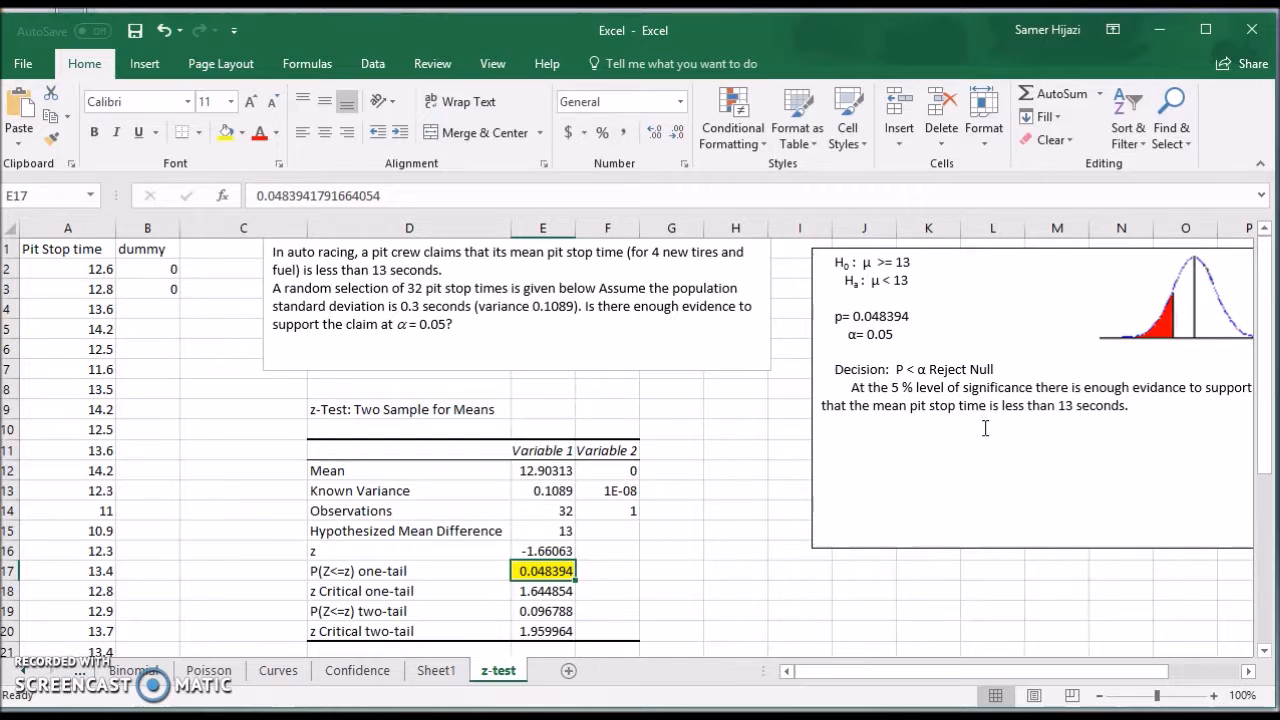
# Review the written decision and conclusion, and compare the one-tail critical value in E18 with the z statistic in E16.
pyautogui.click(1249, 671)
pyautogui.click(1249, 671)
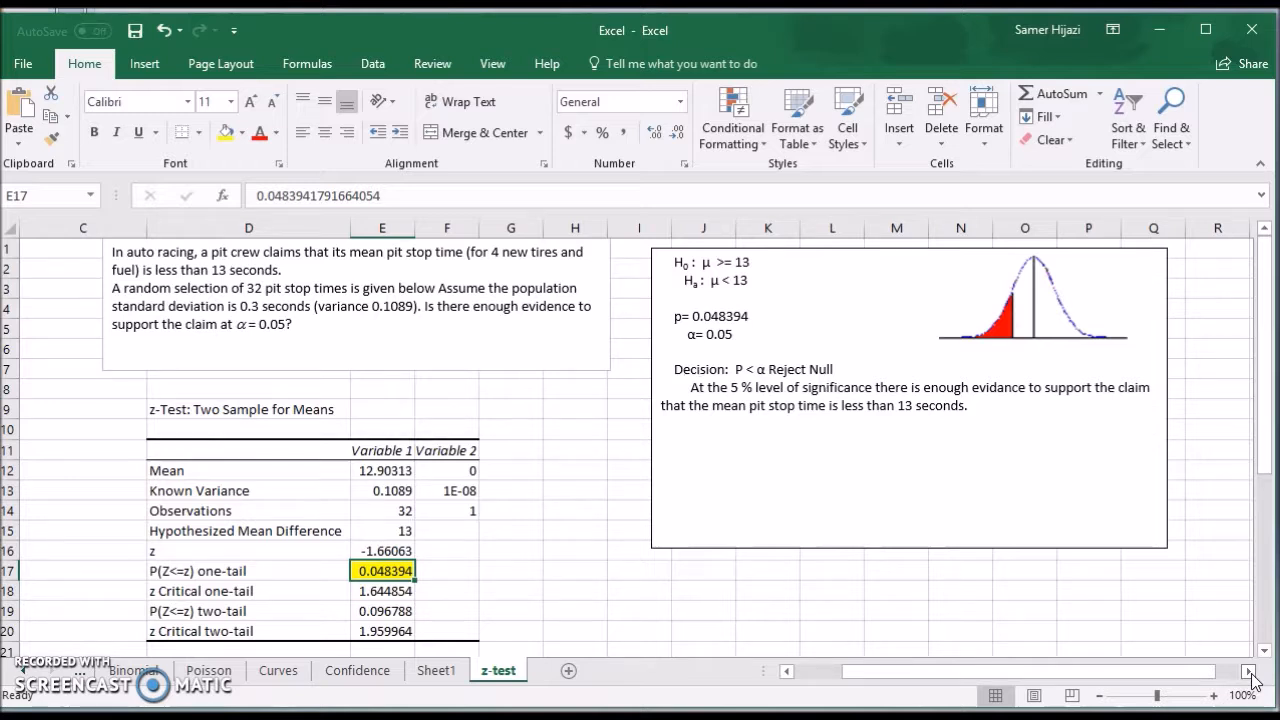
pyautogui.moveTo(1086, 674); pyautogui.dragTo(1053, 675)
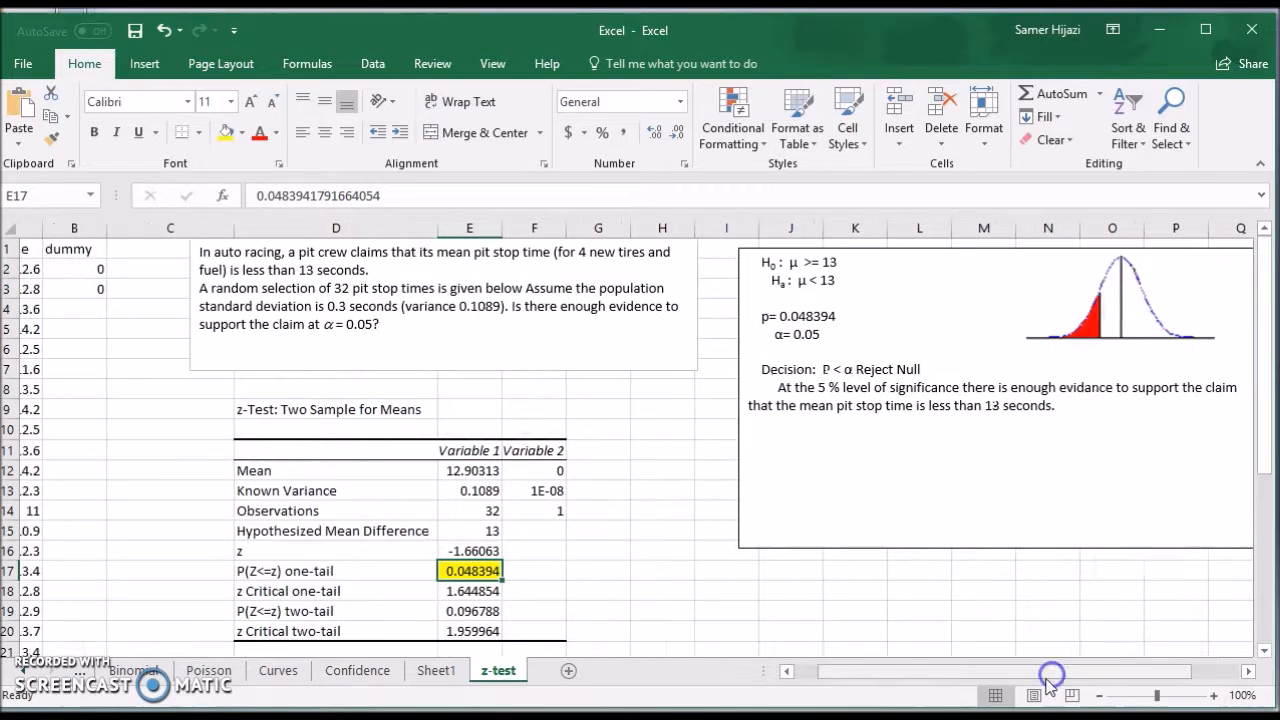
pyautogui.moveTo(971, 673); pyautogui.dragTo(623, 651)
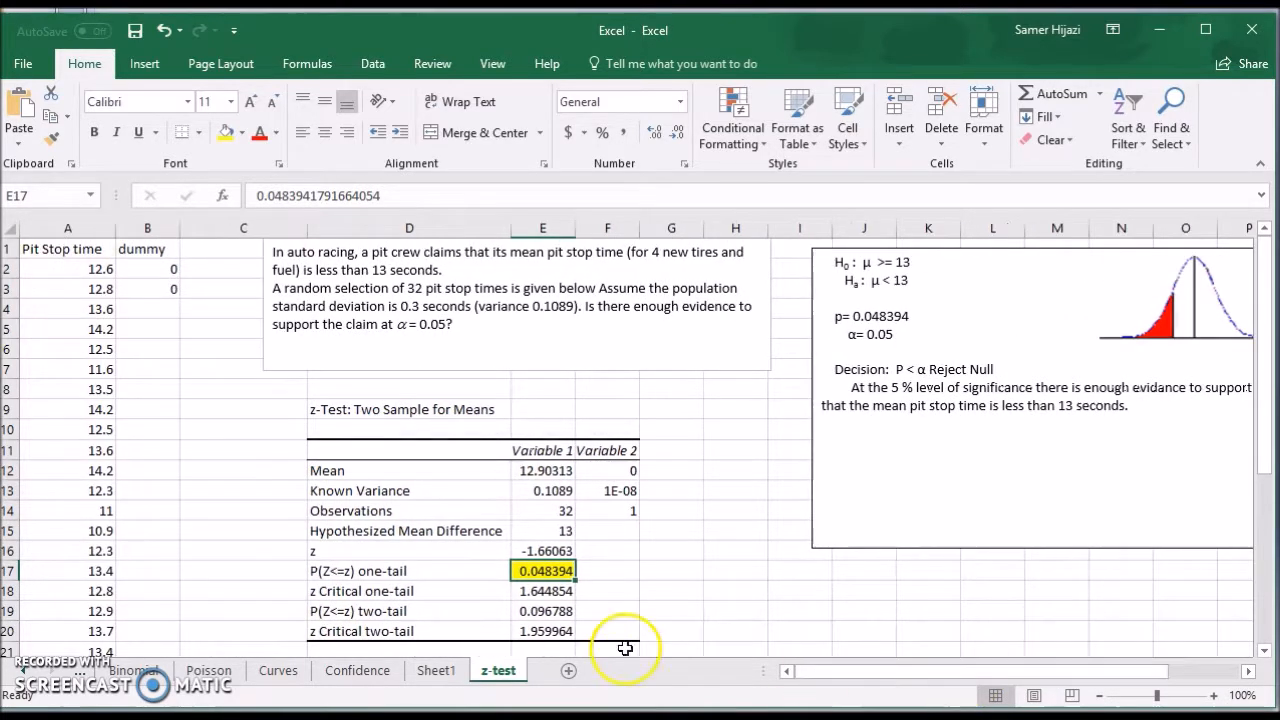
pyautogui.click(545, 591)
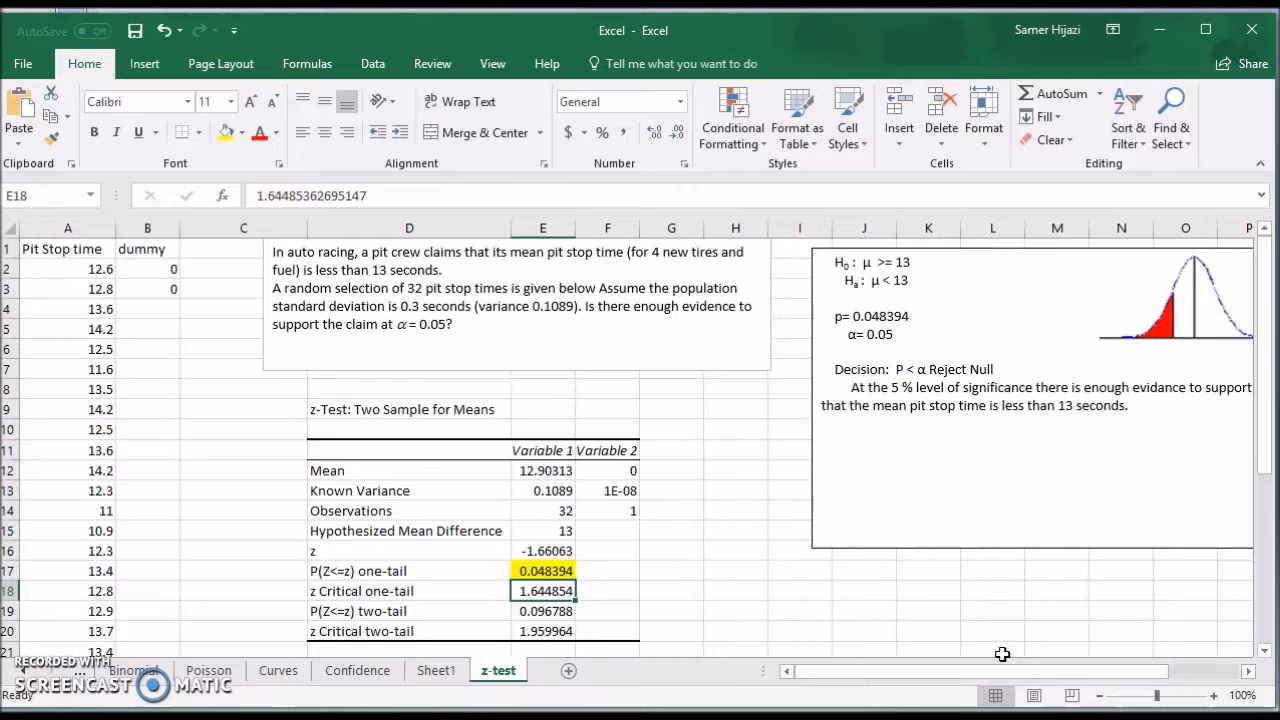
pyautogui.click(543, 551)
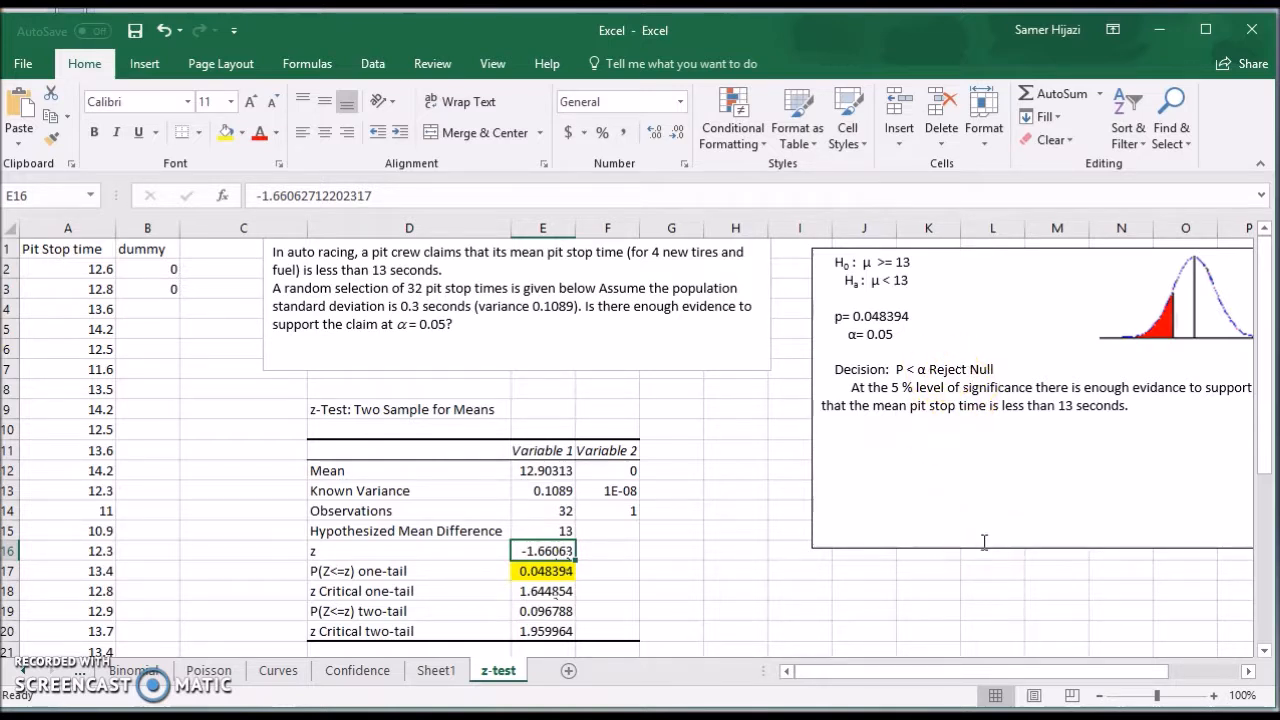
pyautogui.moveTo(1083, 672); pyautogui.dragTo(1053, 673)
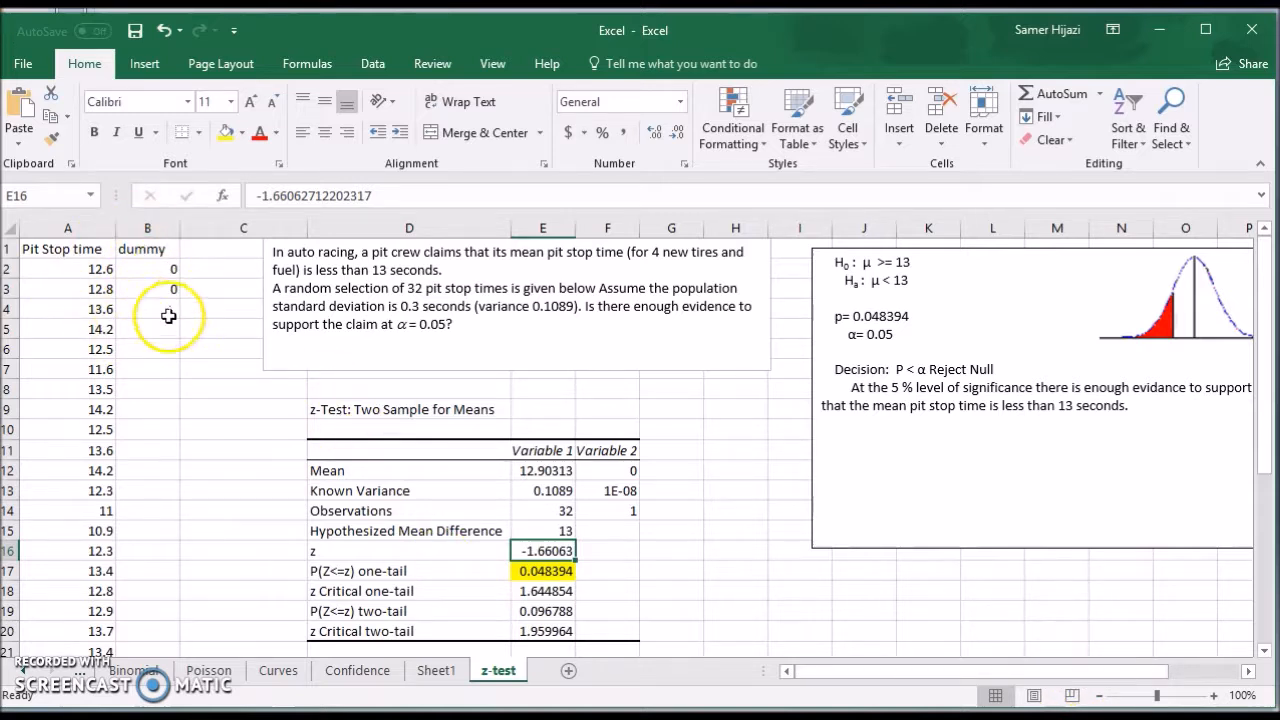